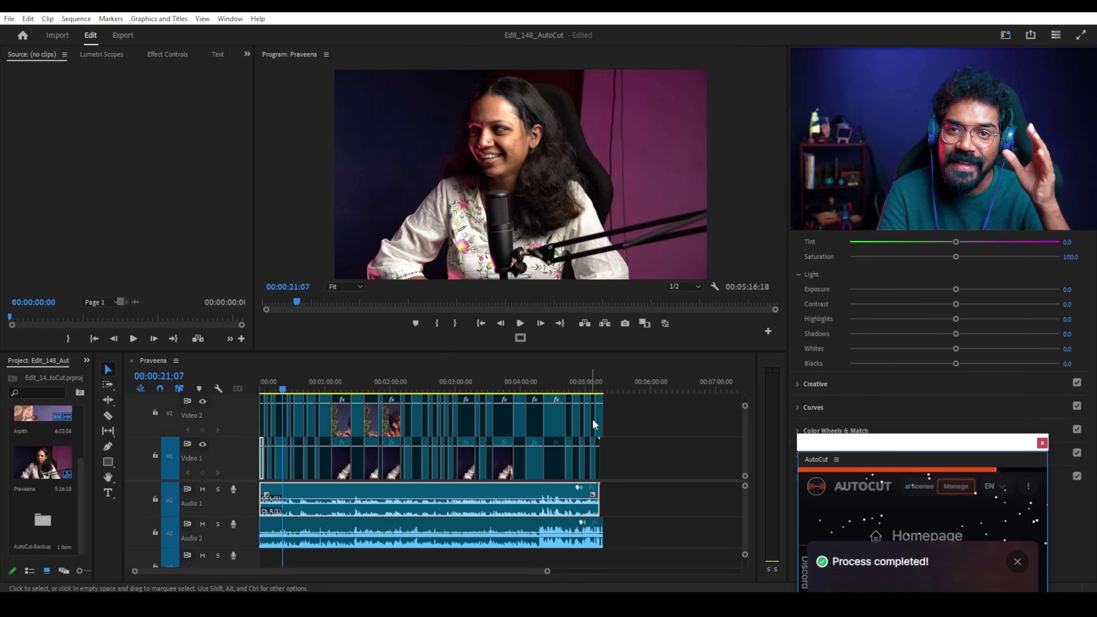
- Move the floating AutoCut panel to the top-left to read its completion details
mouse_move(908, 438)
mouse_down()
mouse_move(237, 65)
mouse_move(169, 64)
mouse_up()
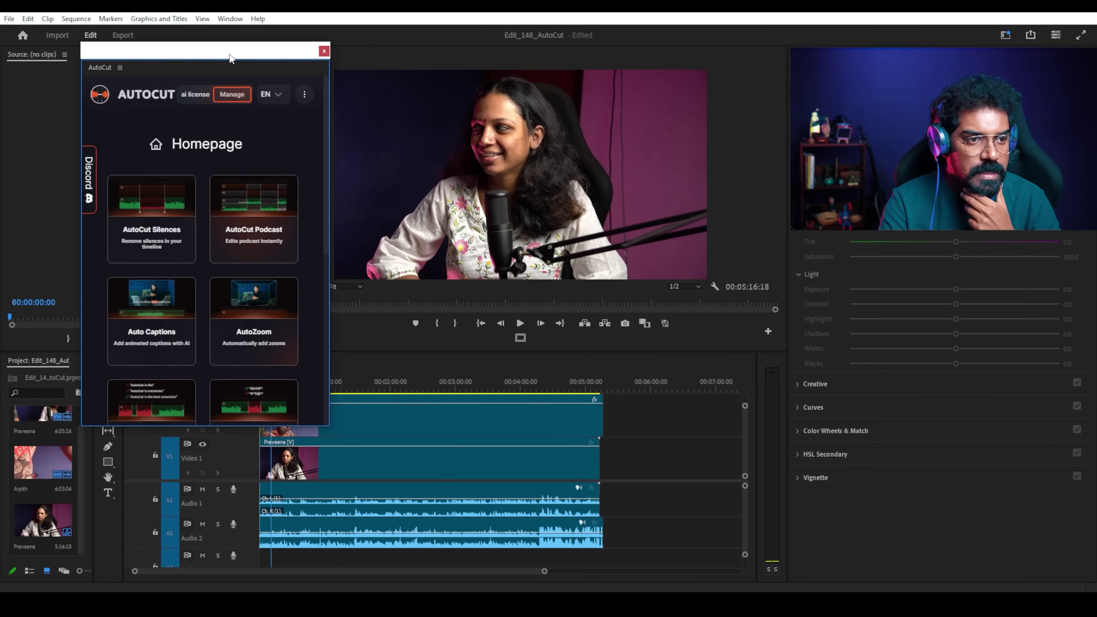
drag(245, 56, 230, 64)
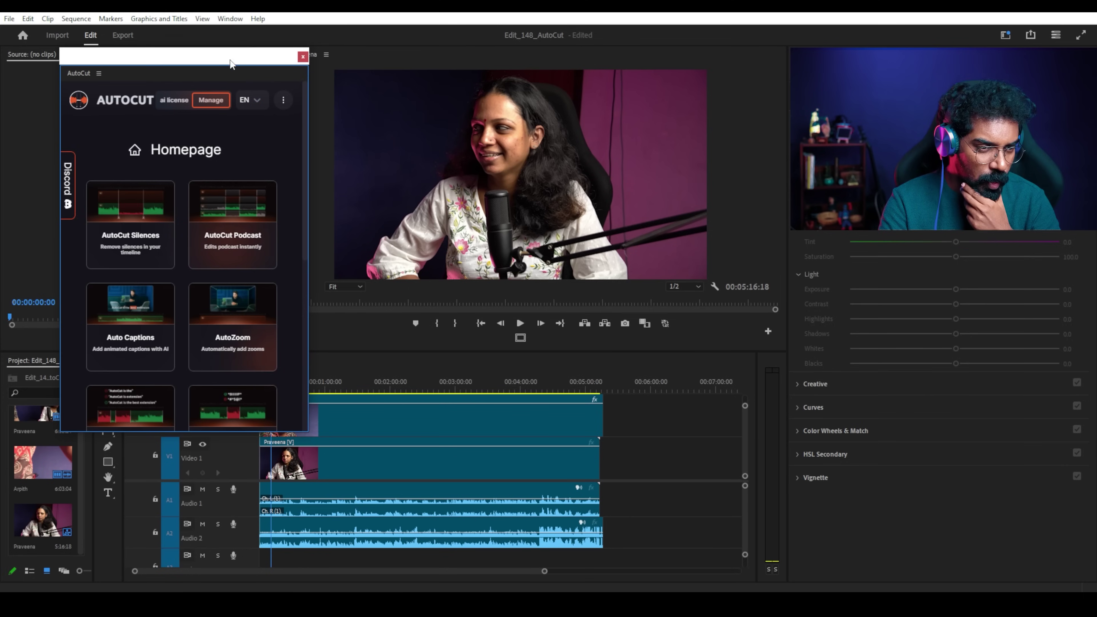
drag(306, 109, 306, 99)
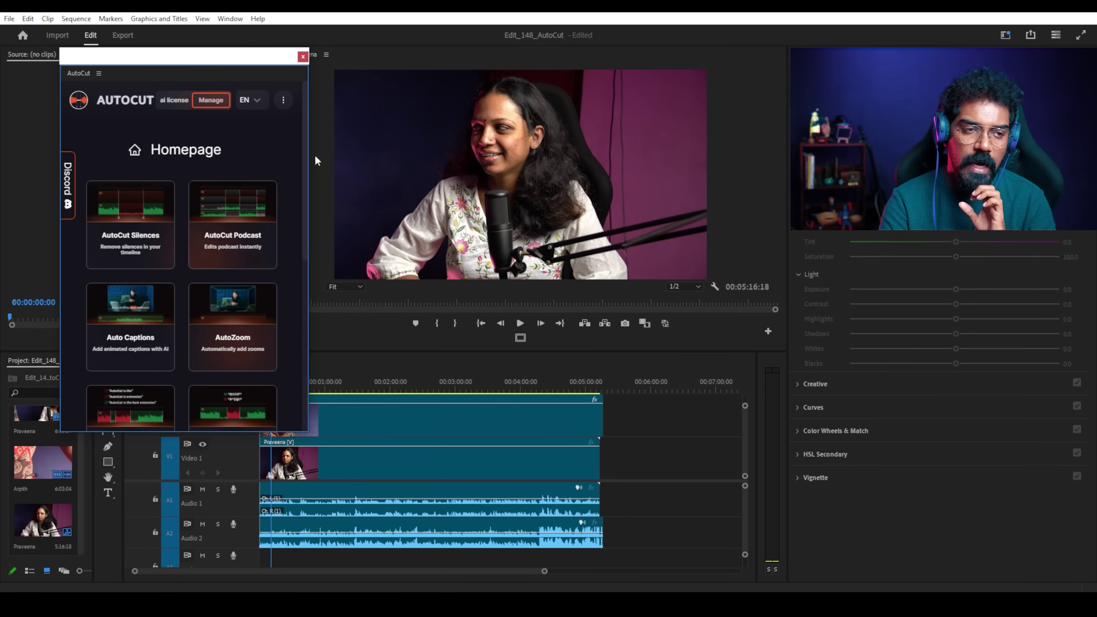
click(236, 23)
mouse_move(279, 65)
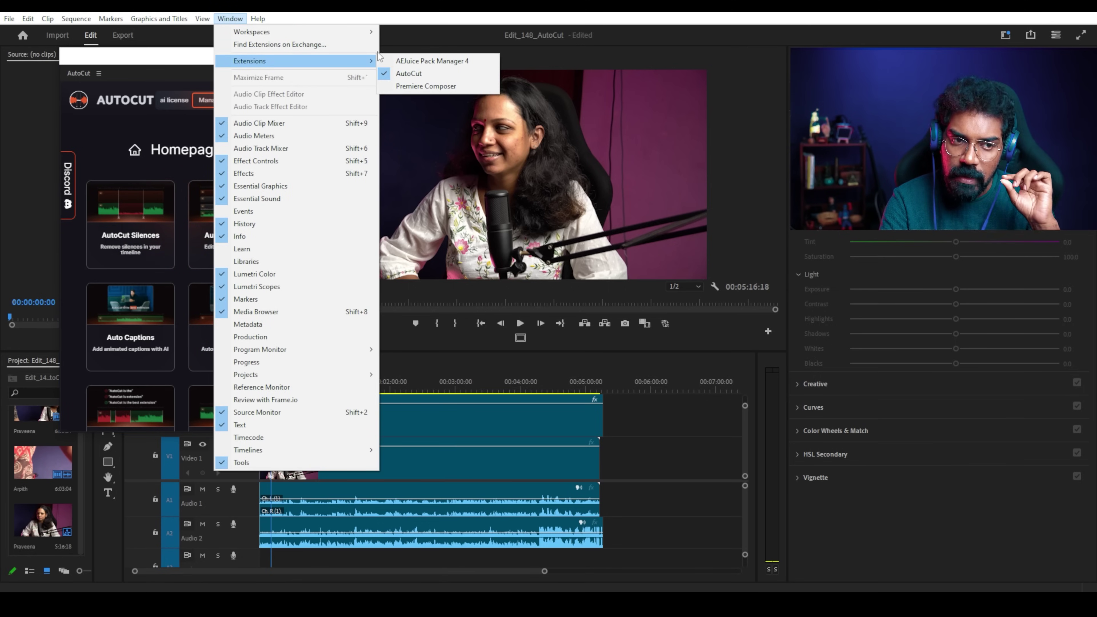
key(Escape)
key(Escape)
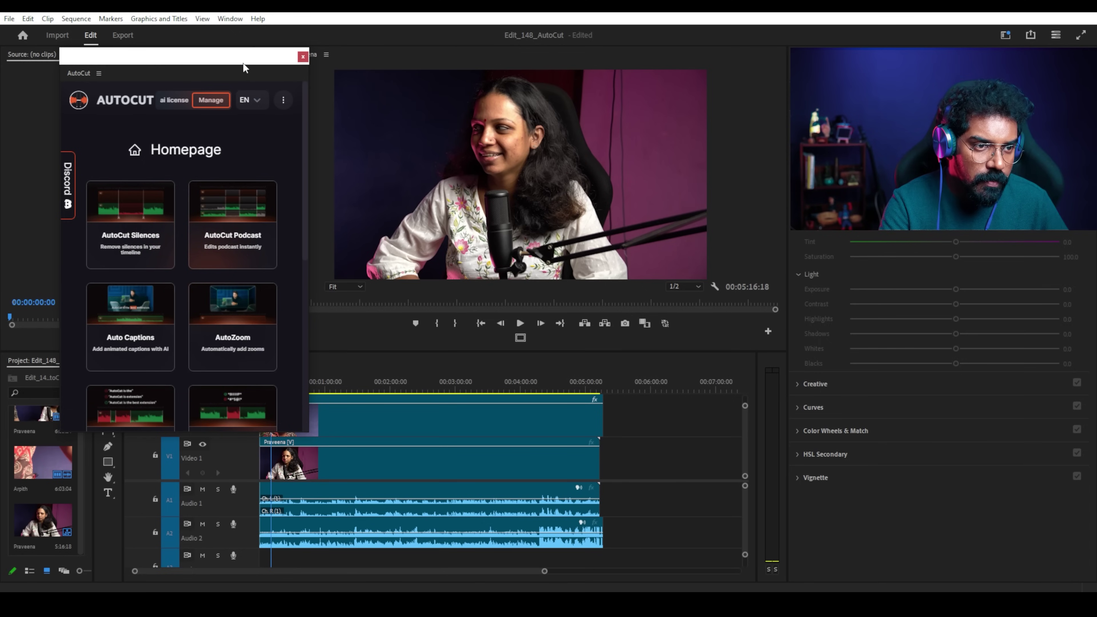
drag(242, 62, 257, 54)
scroll(317, 122, down, 3)
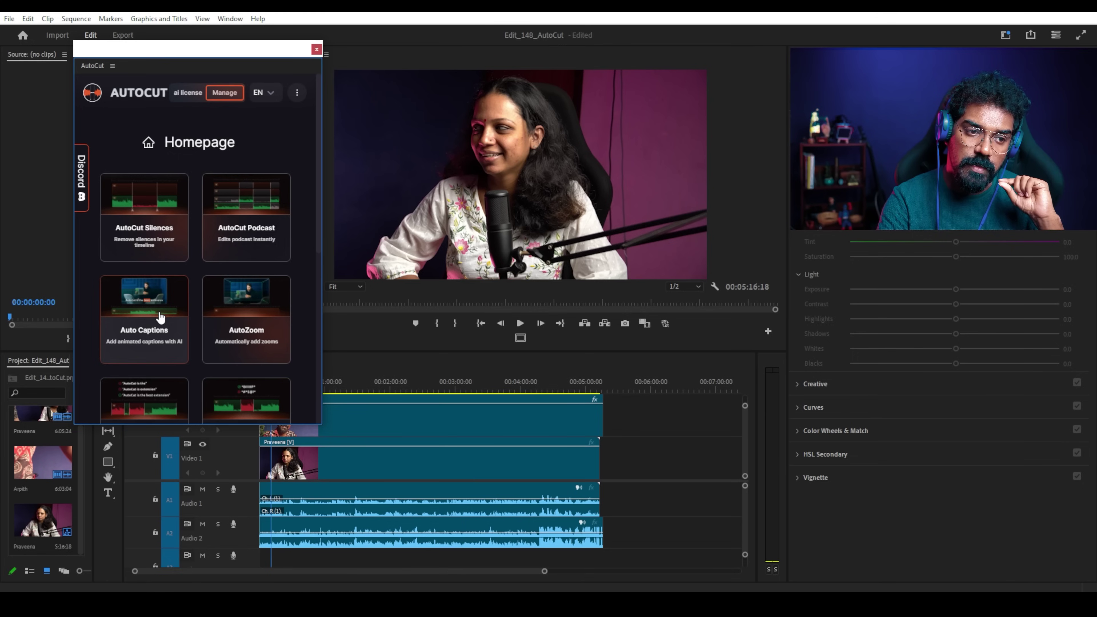
- Zoom the timeline in, turn on Video 2 output, and scrub to 00:00:21:07
key(=)
drag(270, 51, 249, 19)
click(297, 386)
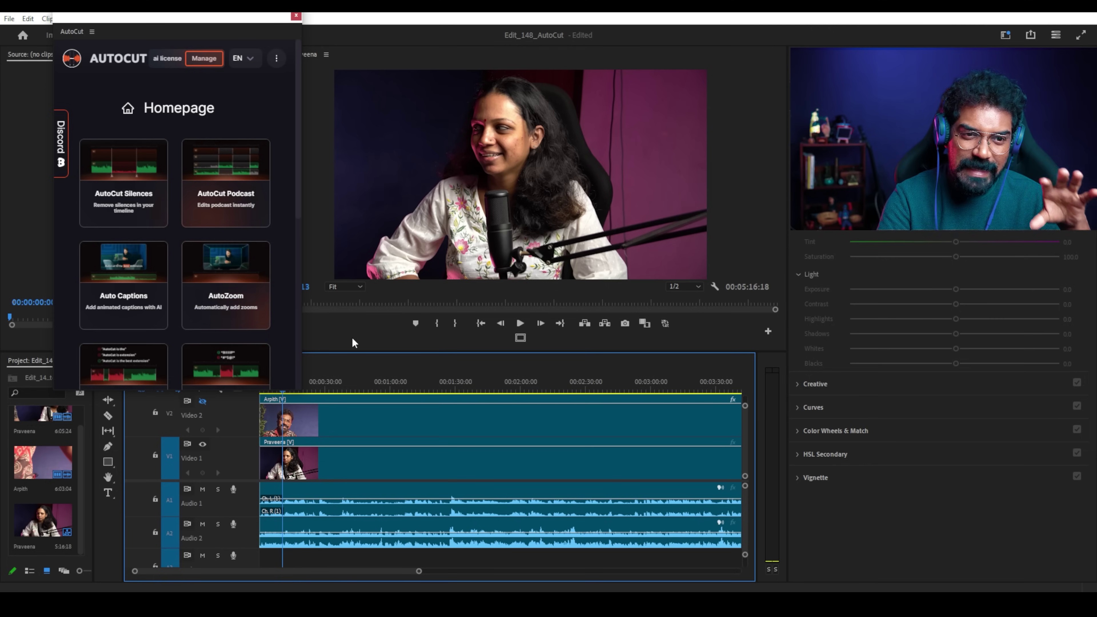
click(202, 401)
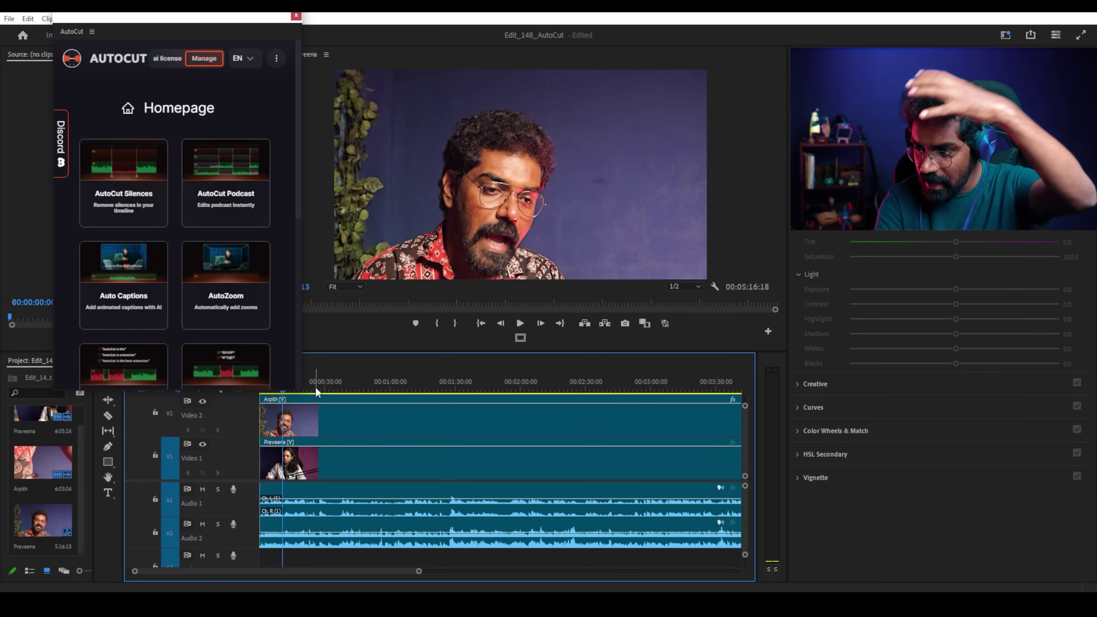
drag(227, 20, 188, 19)
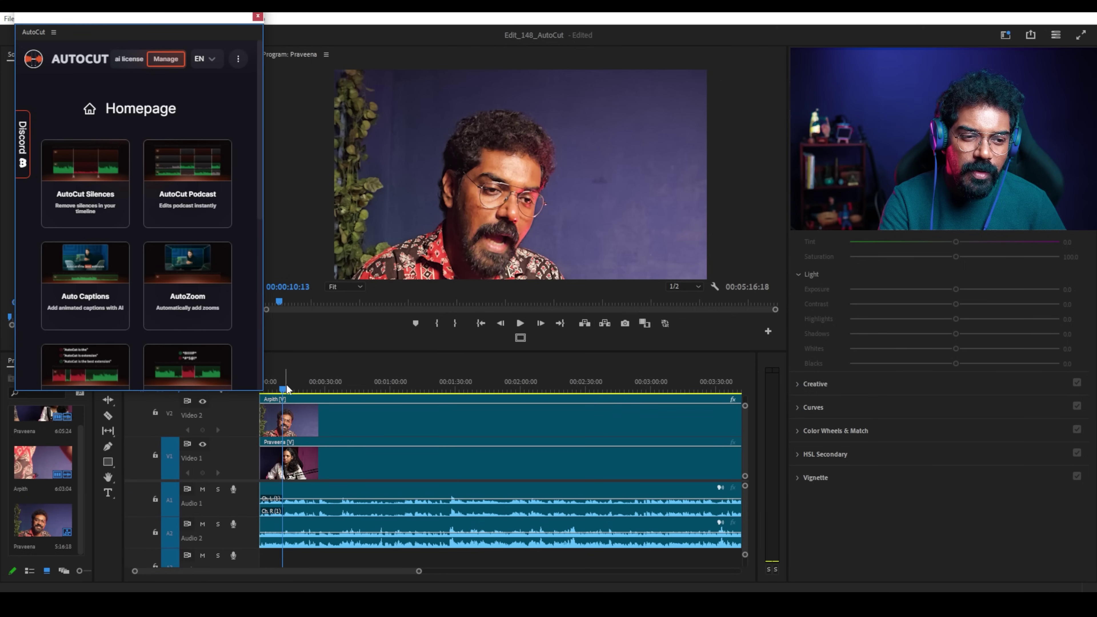
drag(287, 389, 306, 391)
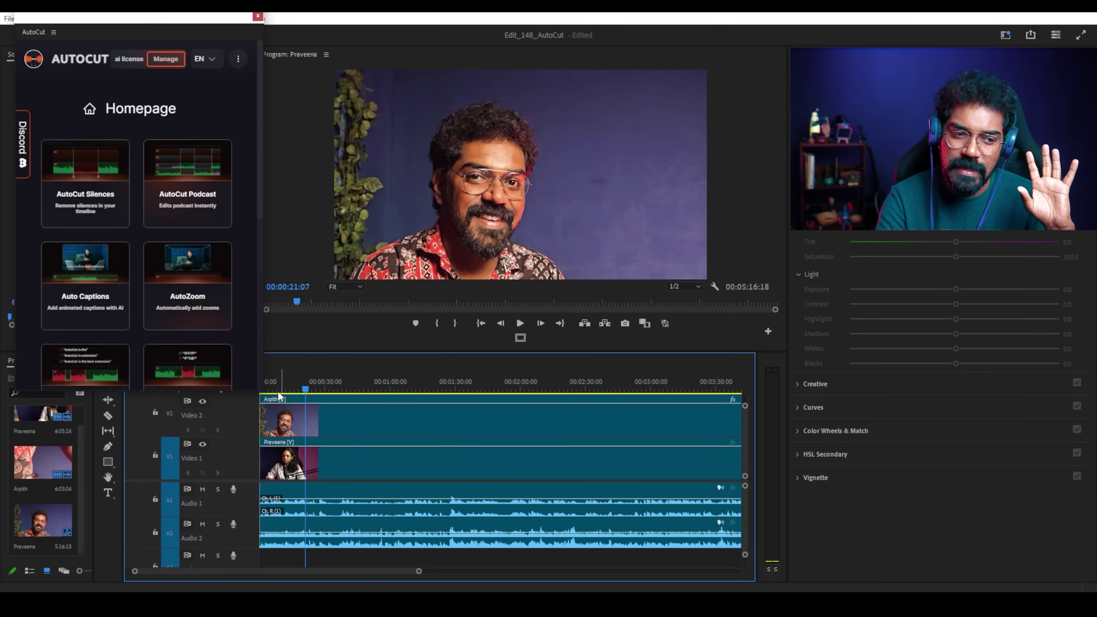
- Toggle Video 2 off and back on, then select the second speaker's V2 clip and the A1 clip
click(203, 401)
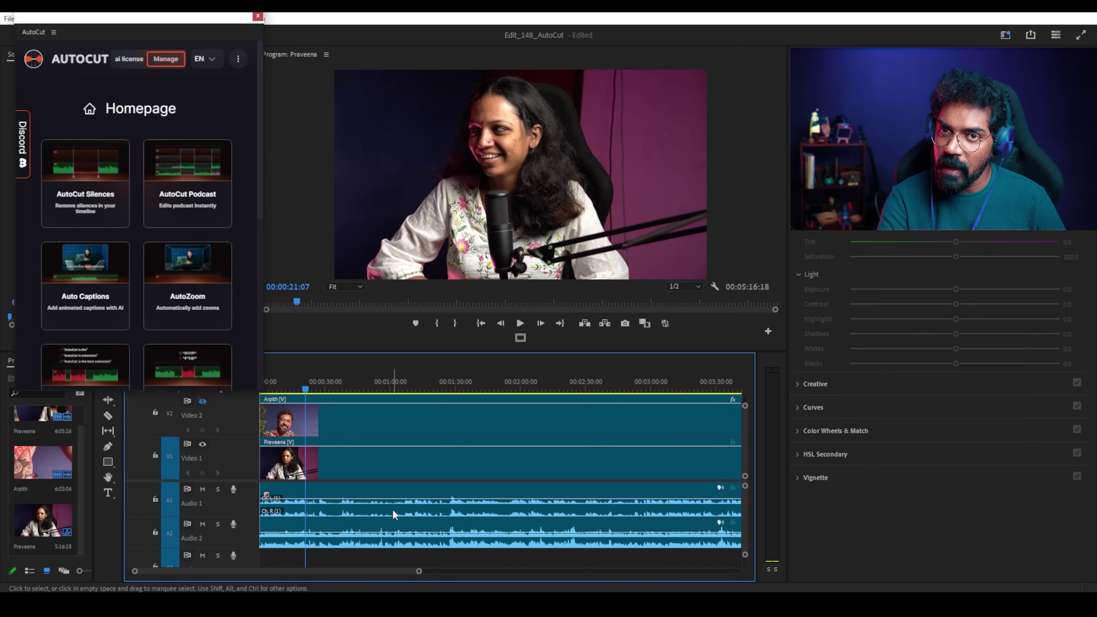
mouse_move(206, 18)
mouse_down()
mouse_move(119, 144)
mouse_move(127, 96)
mouse_up()
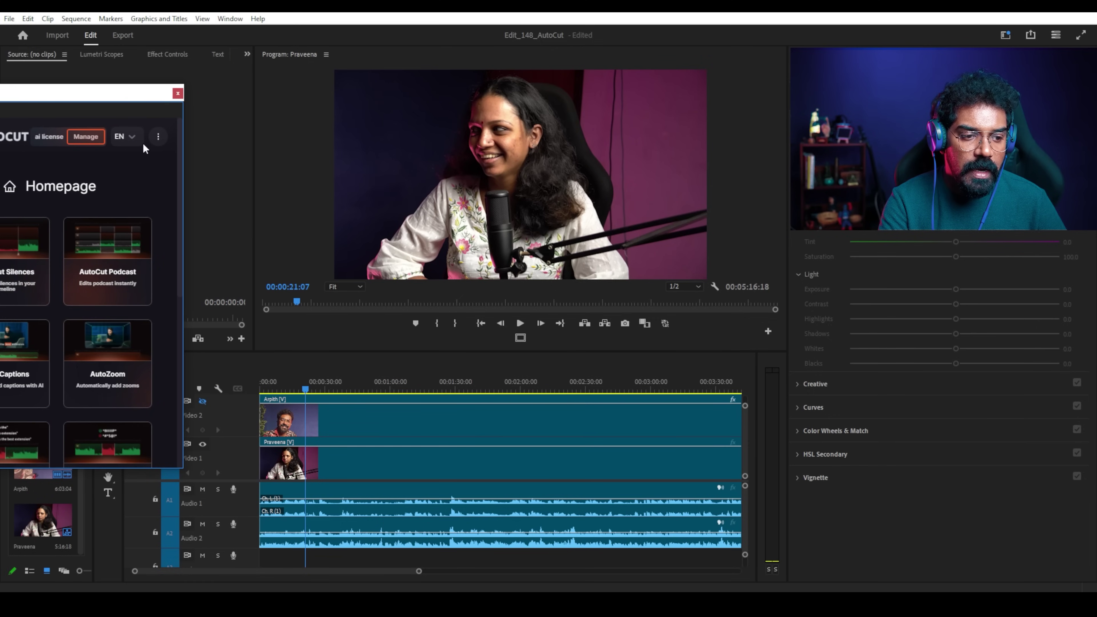
click(202, 402)
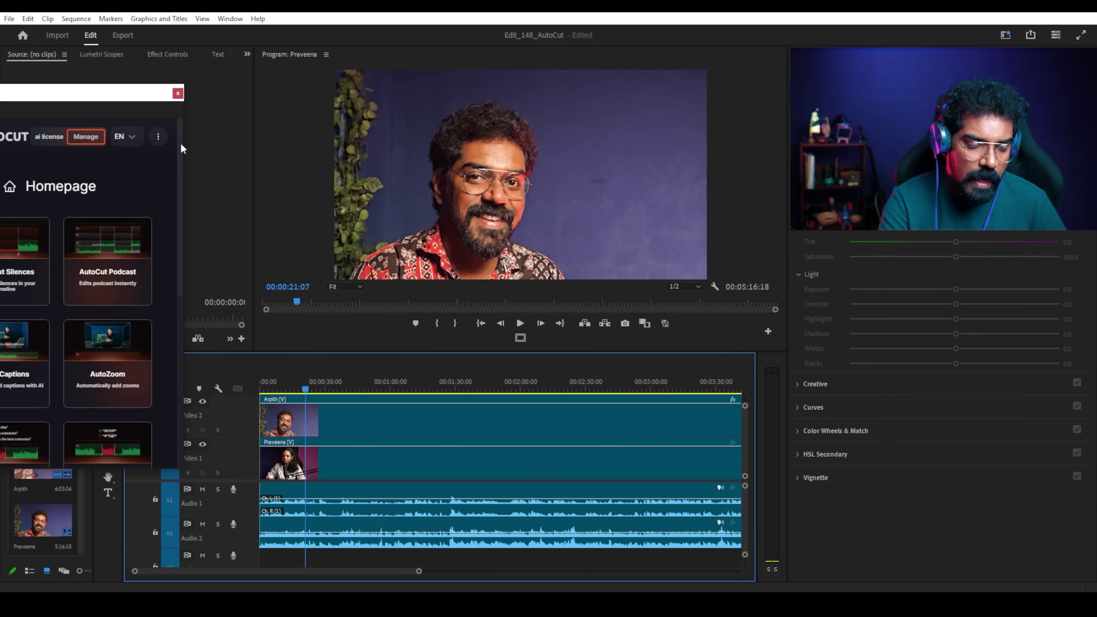
drag(122, 95, 174, 77)
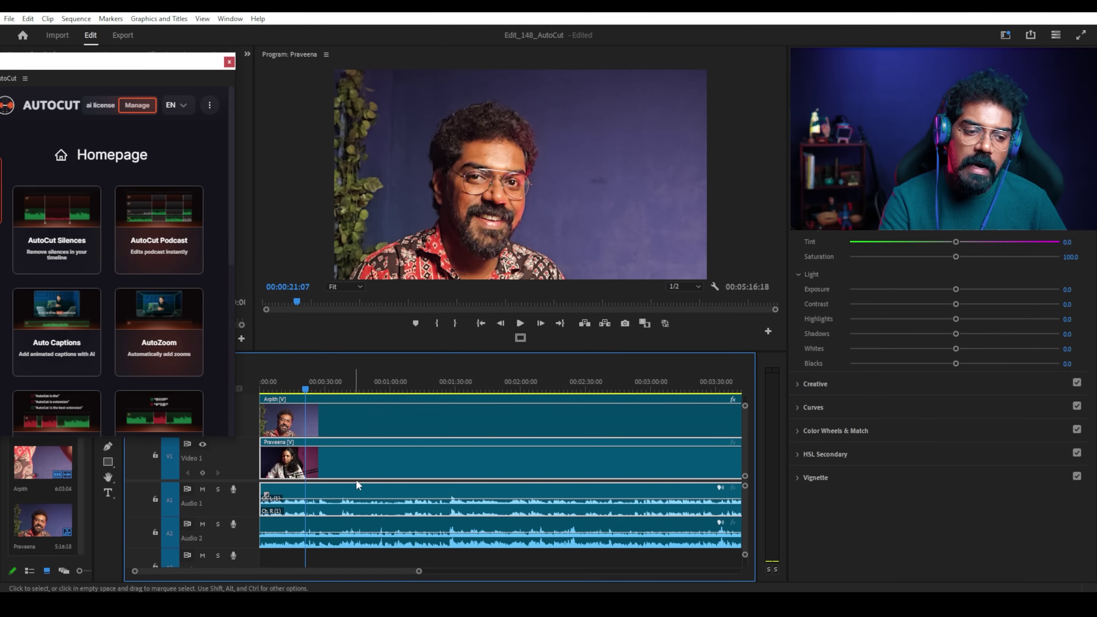
click(344, 423)
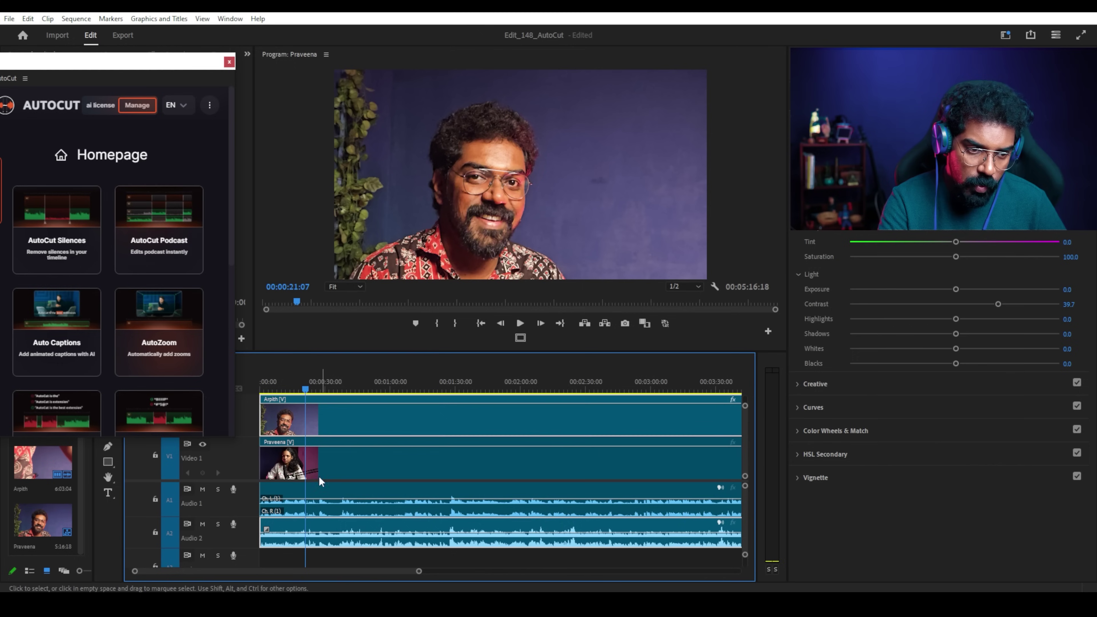
click(318, 507)
- Zoom out to the whole sequence, marquee-select all video and audio clips, and launch AutoCut Podcast
drag(138, 77, 251, 45)
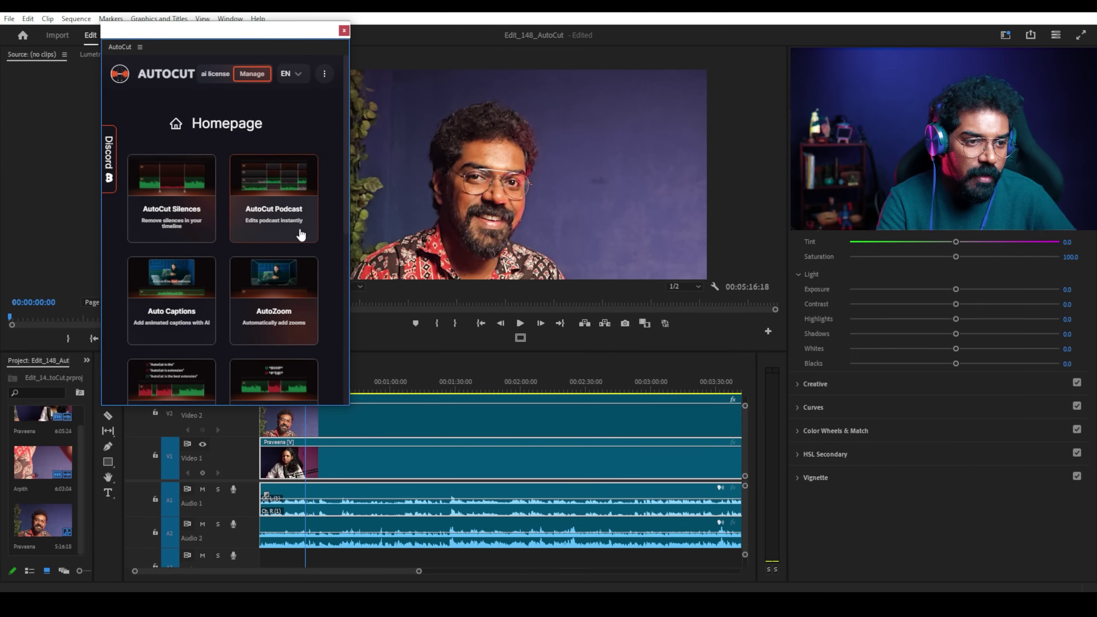
click(505, 492)
key(minus)
key(minus)
key(minus)
click(532, 457)
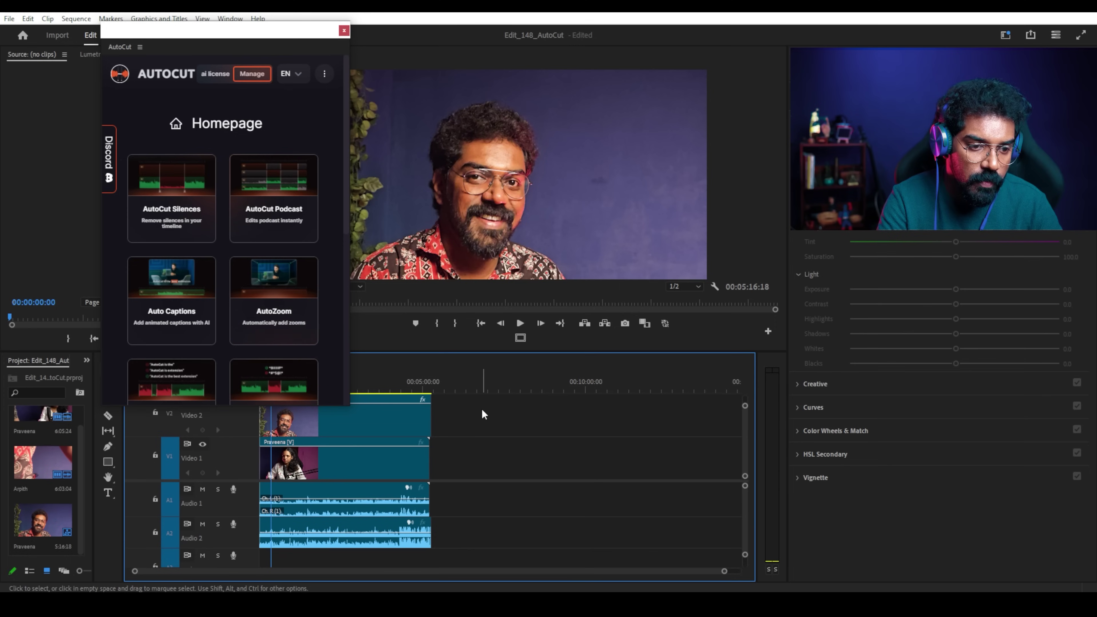
drag(475, 413, 333, 558)
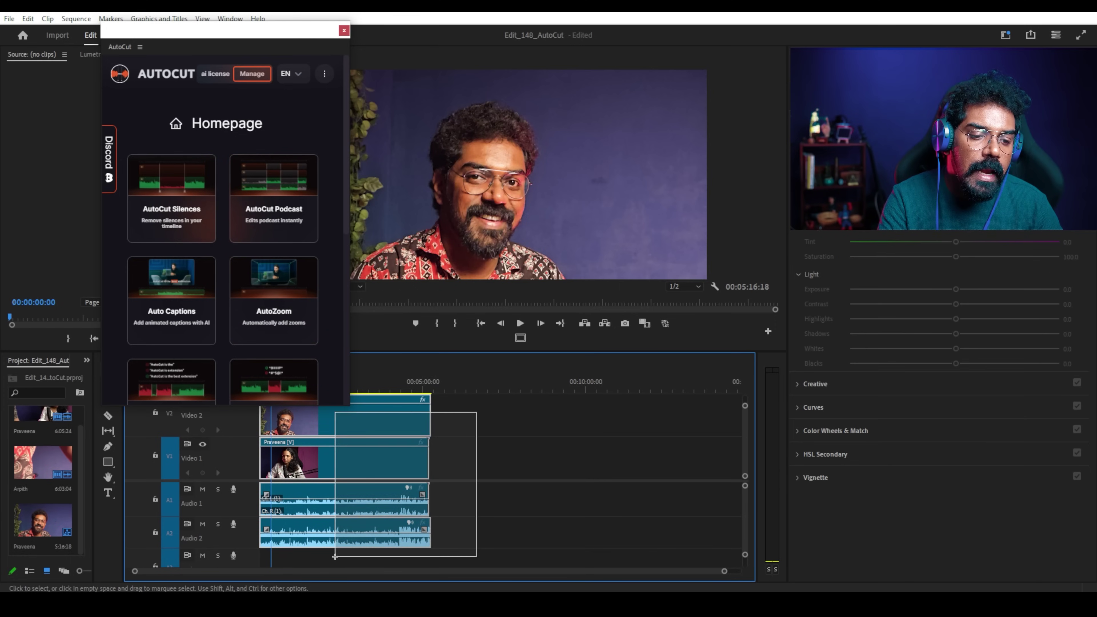
click(283, 214)
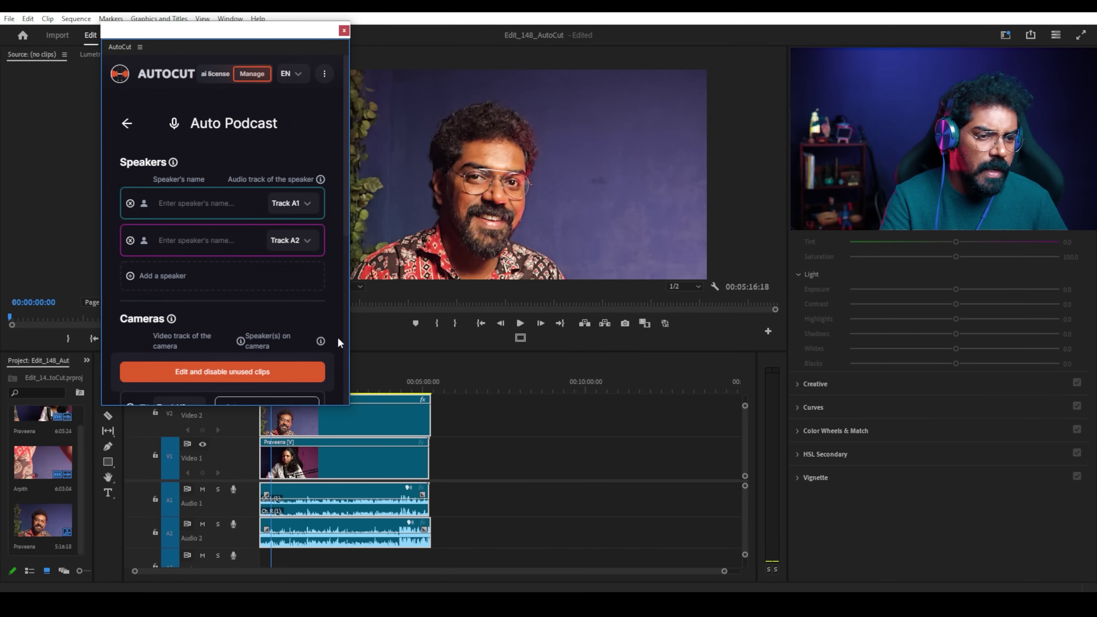
- Resize the AutoCut panel and place it right of the timeline, then select the first speaker-name field
drag(352, 408, 468, 508)
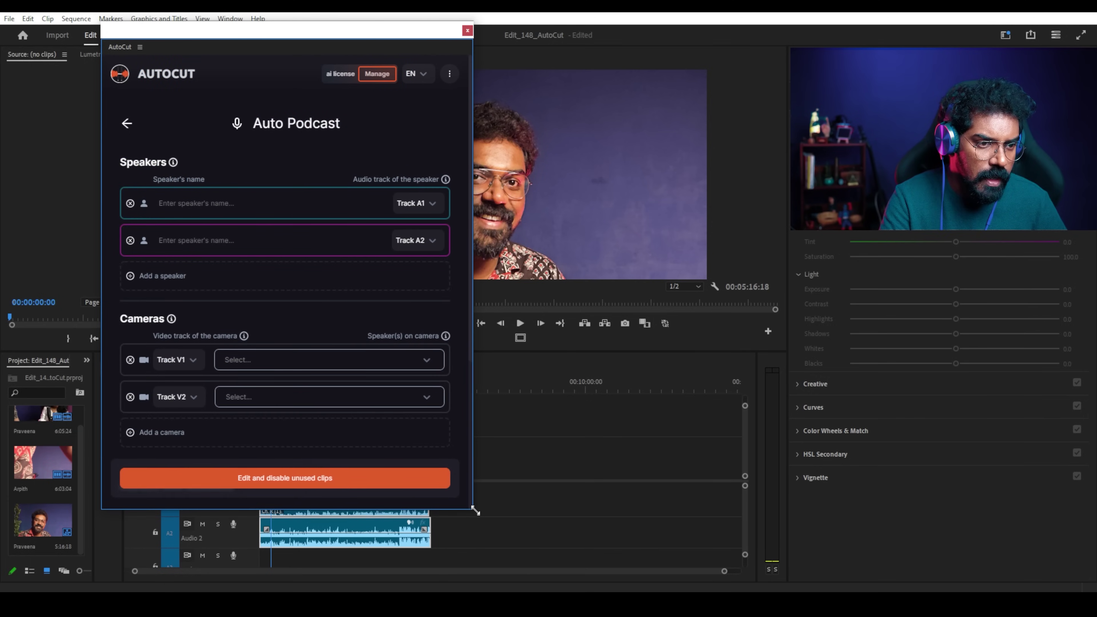
mouse_move(344, 36)
mouse_down()
mouse_move(551, 42)
mouse_move(625, 89)
mouse_up()
drag(745, 563, 630, 498)
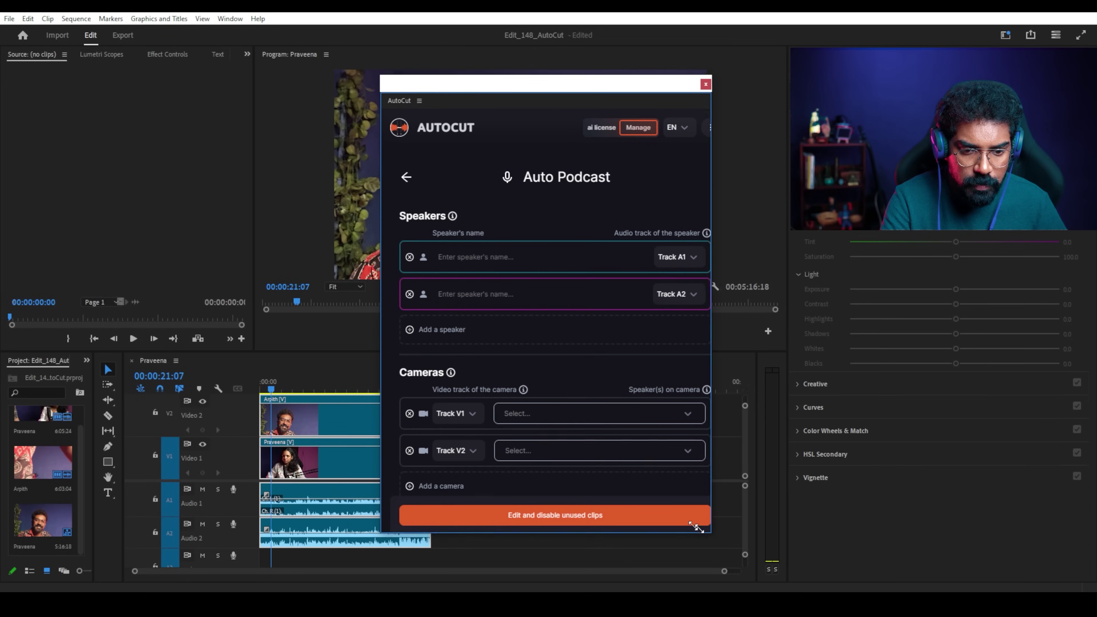
drag(523, 89, 628, 102)
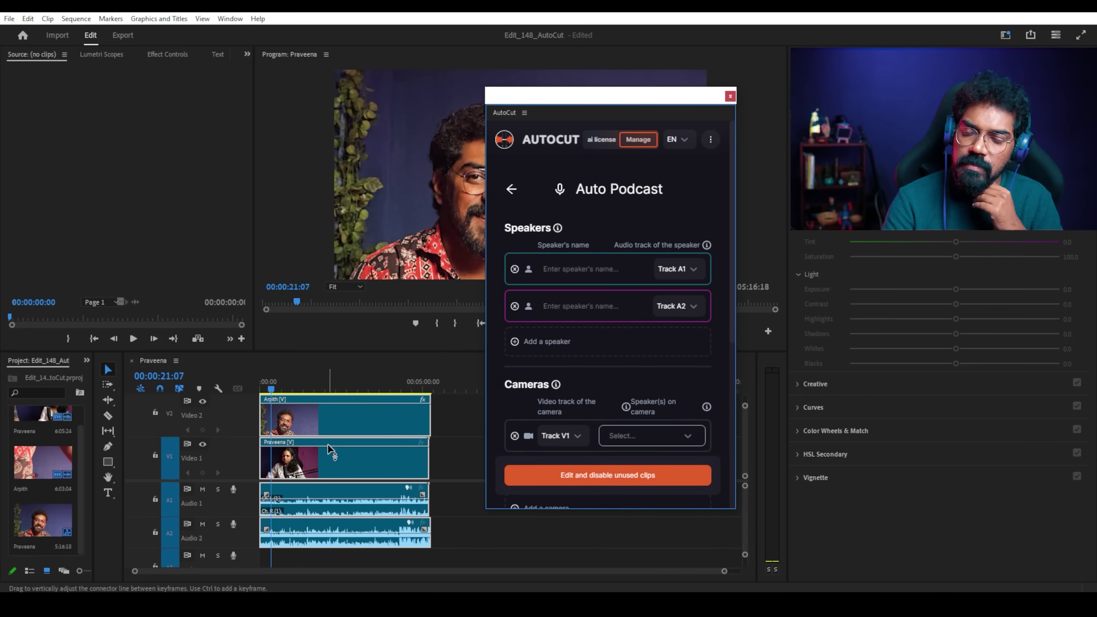
click(592, 271)
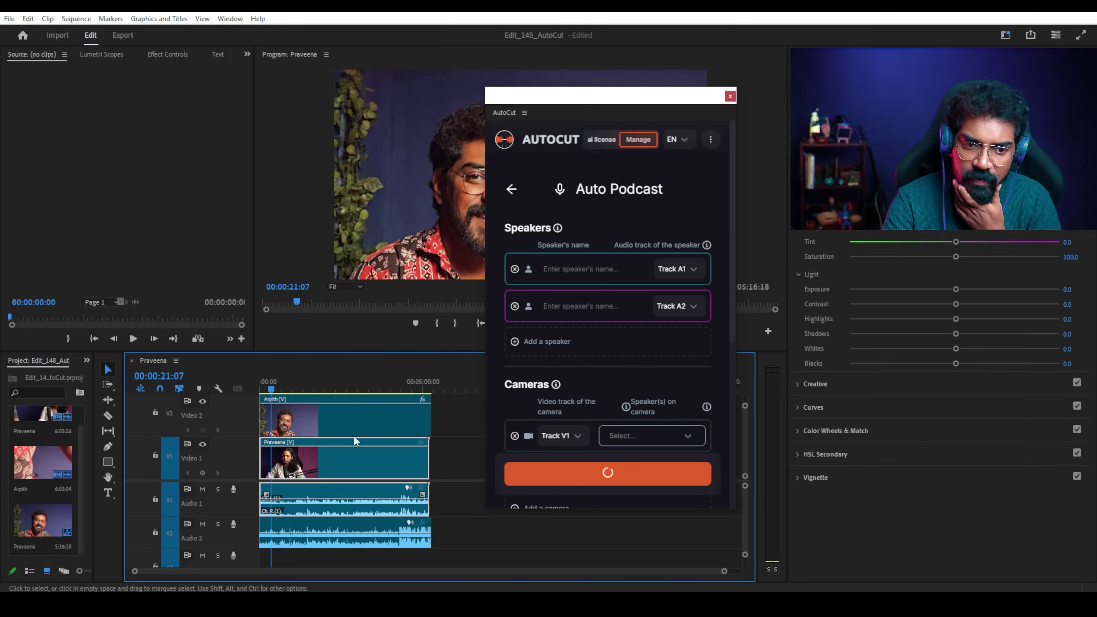
- Enter names for the first and second speakers in the Auto Podcast setup
click(575, 271)
text(P)
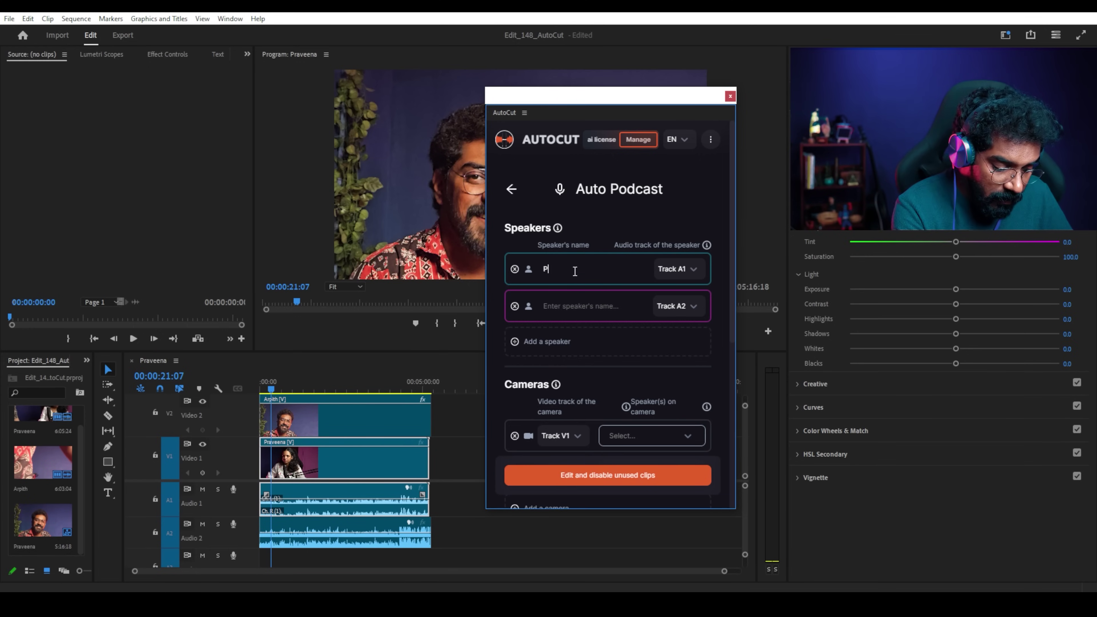
text(raveena)
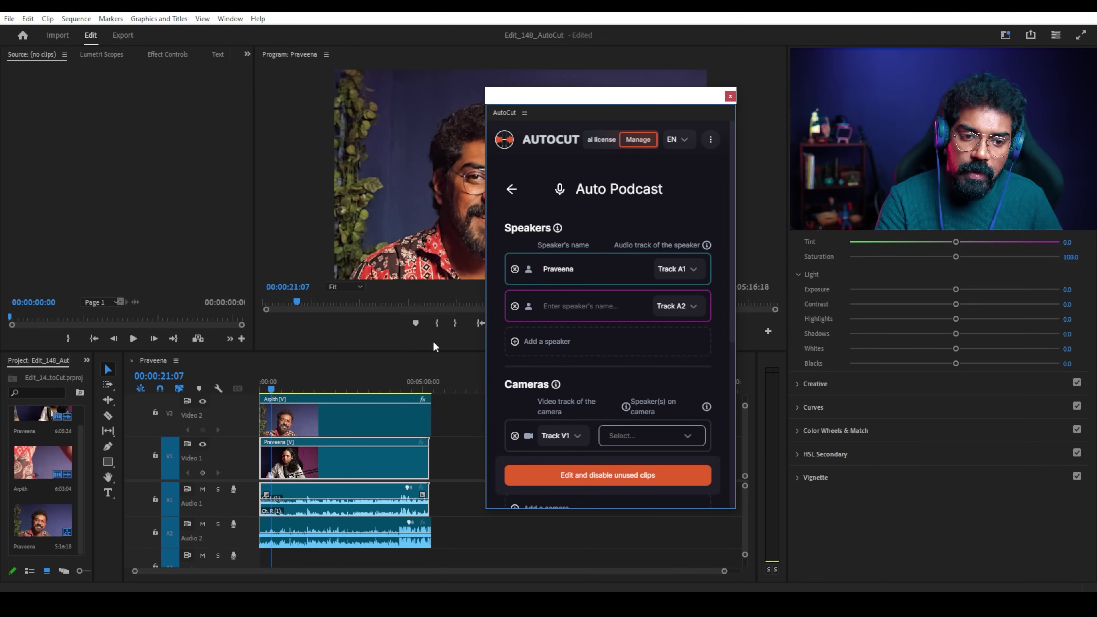
click(311, 414)
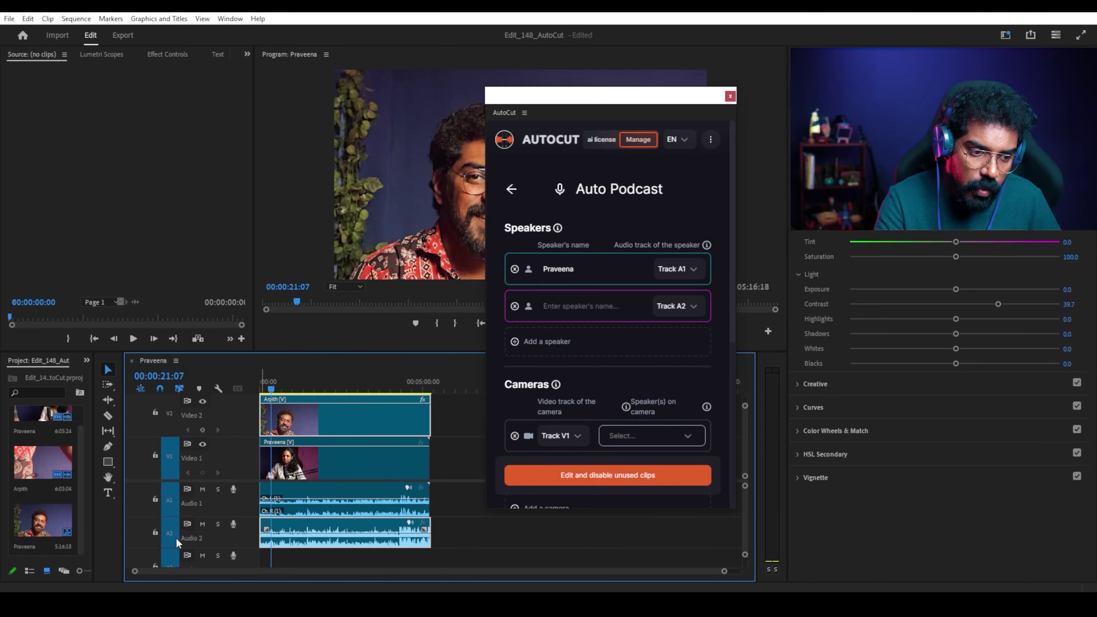
click(586, 300)
text(Arpit)
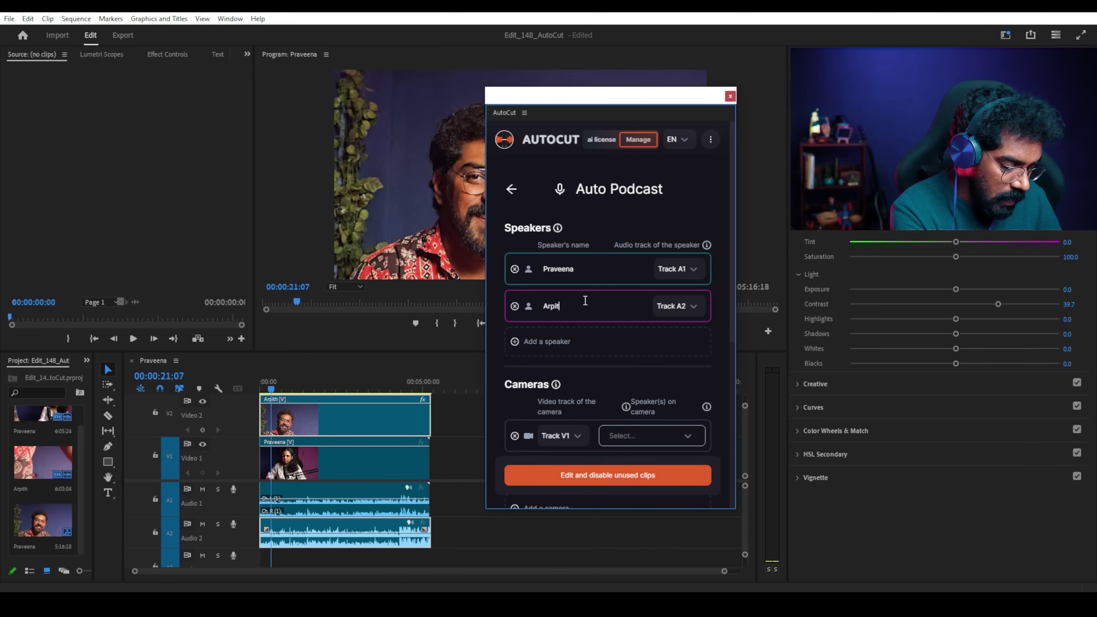
text(h)
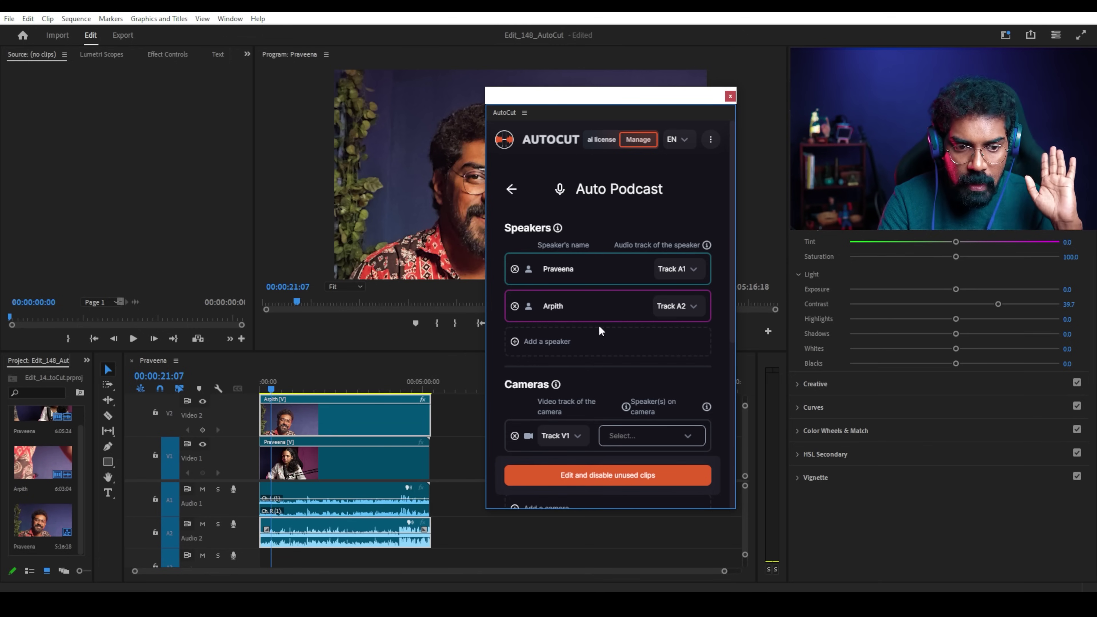
- Remove the empty third speaker row and scroll down to the Cameras section
mouse_move(389, 436)
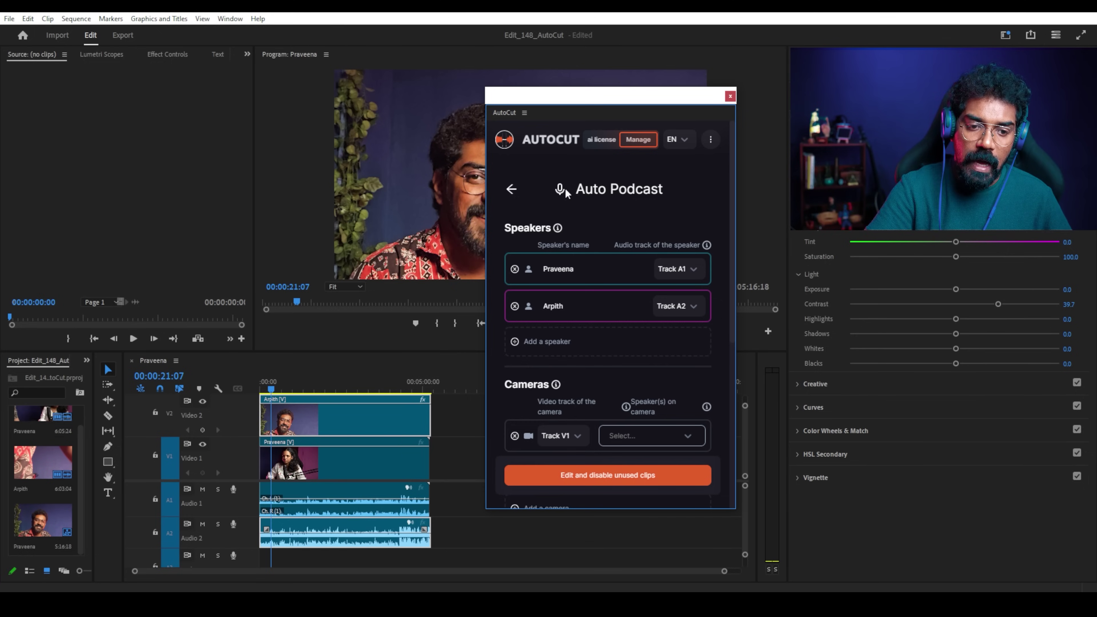
click(516, 343)
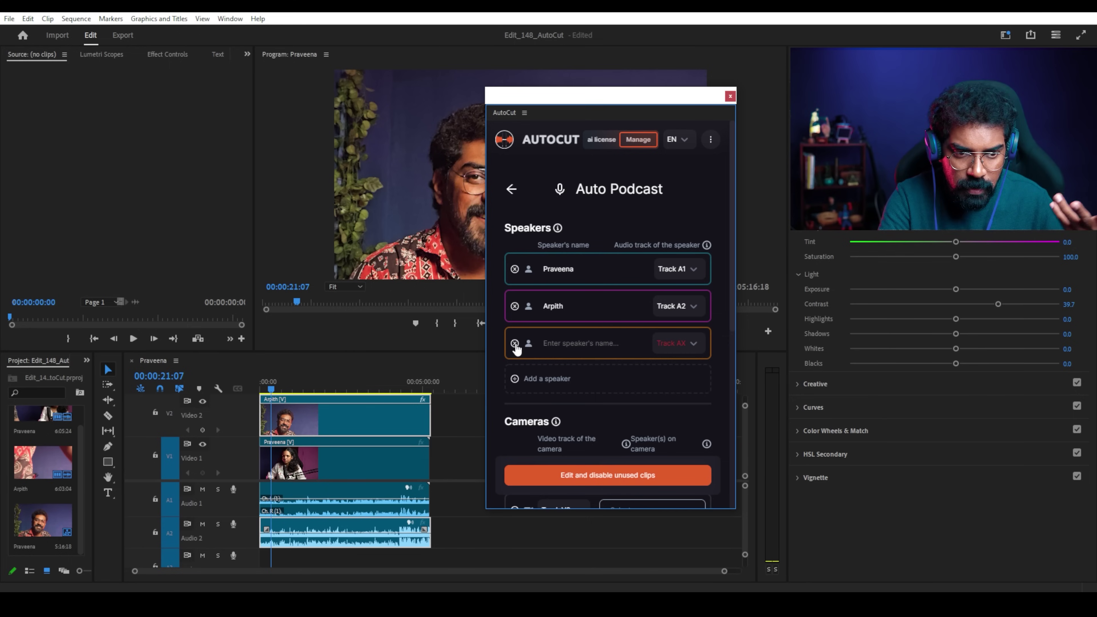
click(515, 344)
drag(732, 243, 733, 307)
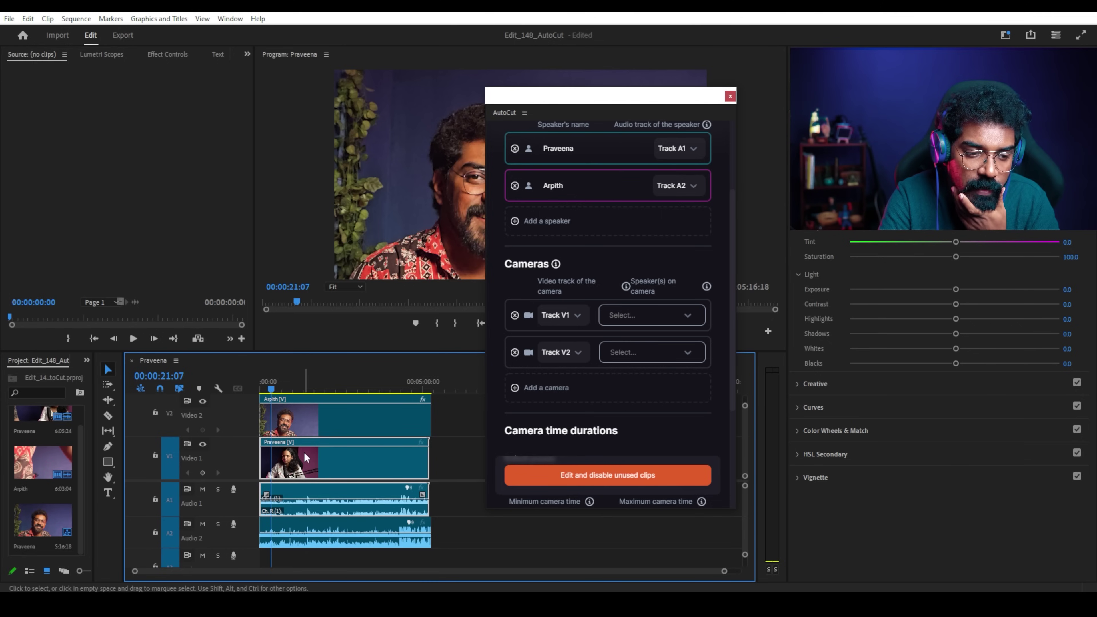
- In Cameras, set Speaker Track A1 for Track V1 and Speaker Track A2 for Track V2
click(650, 315)
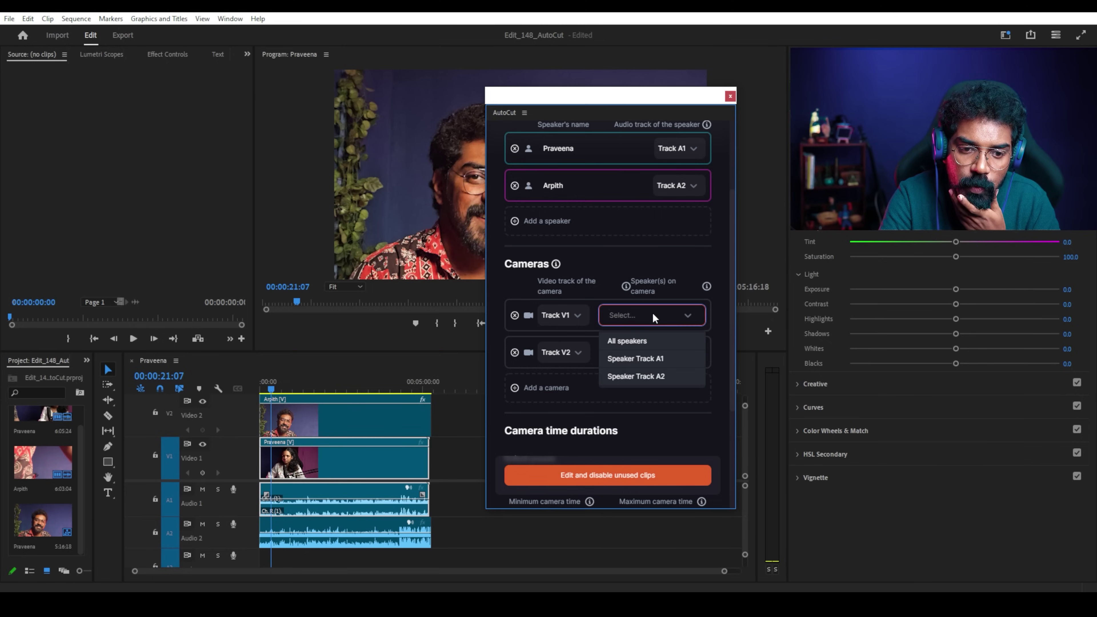
click(666, 365)
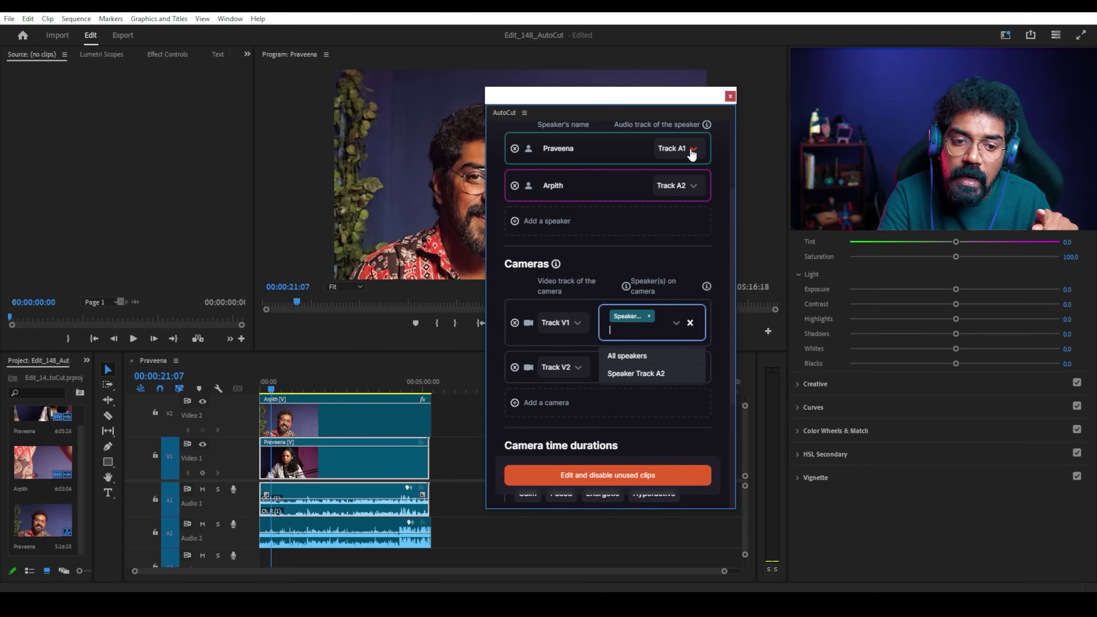
click(722, 377)
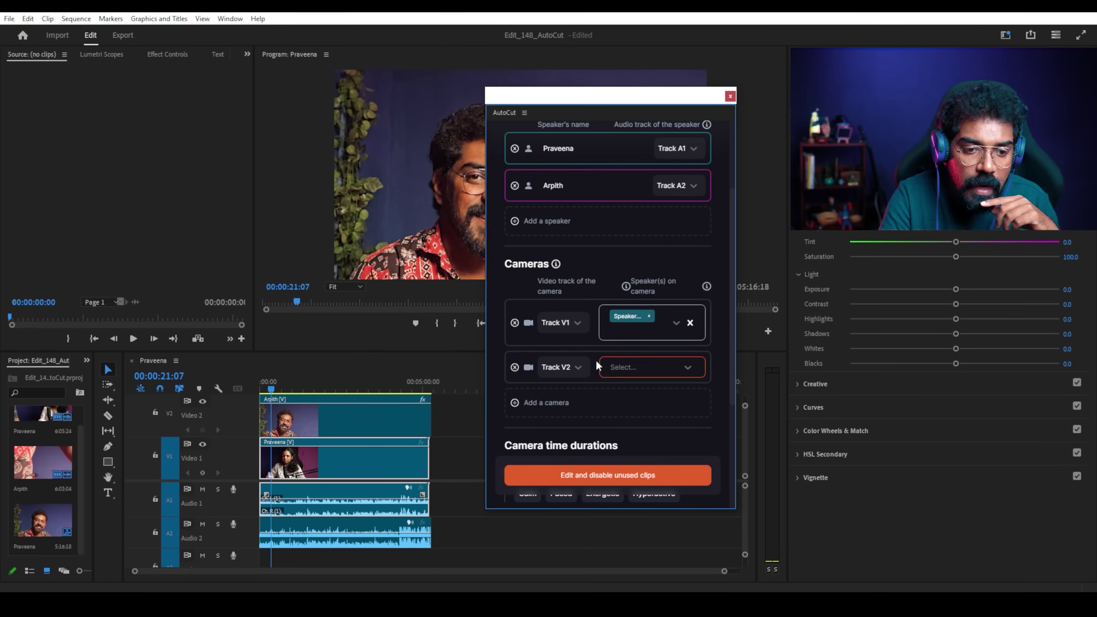
click(576, 371)
click(665, 364)
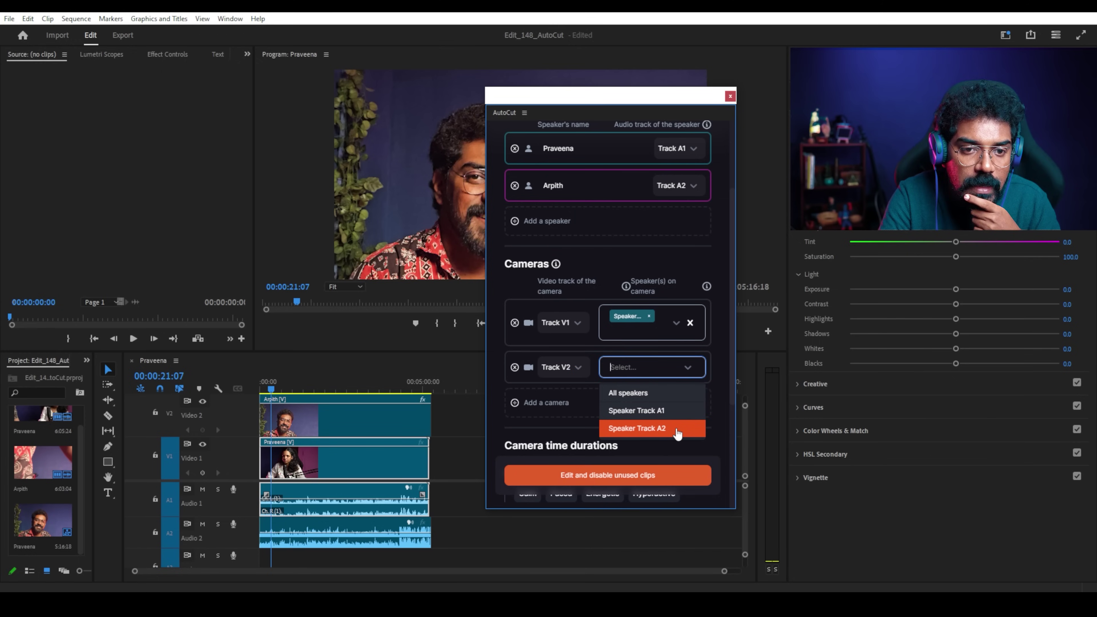
click(677, 433)
click(719, 264)
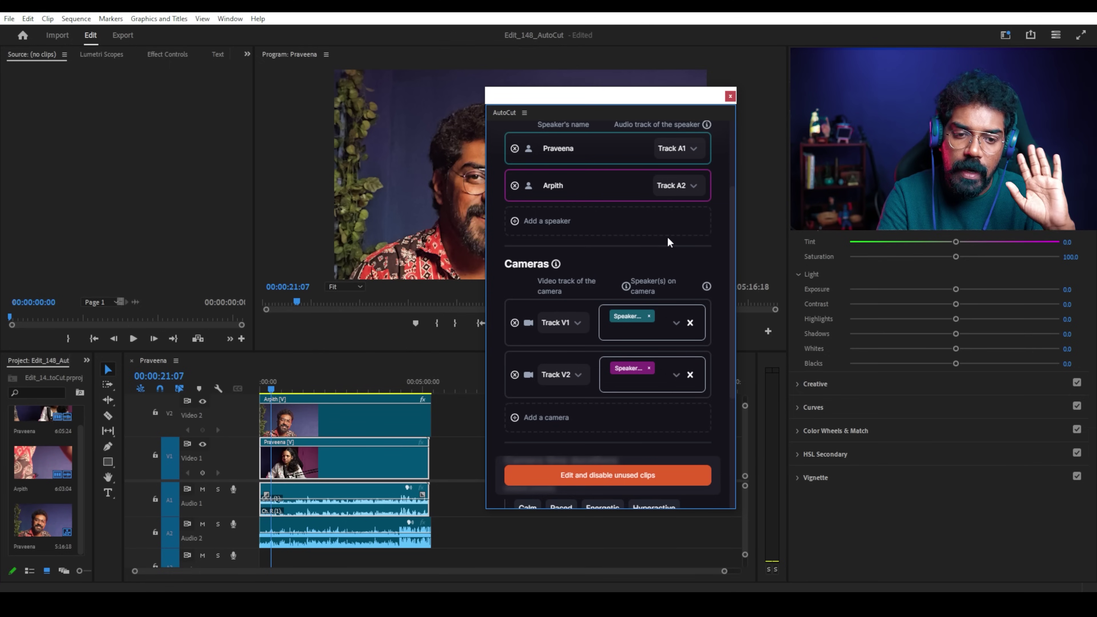
mouse_move(734, 294)
mouse_down()
mouse_move(733, 308)
mouse_move(731, 298)
mouse_up()
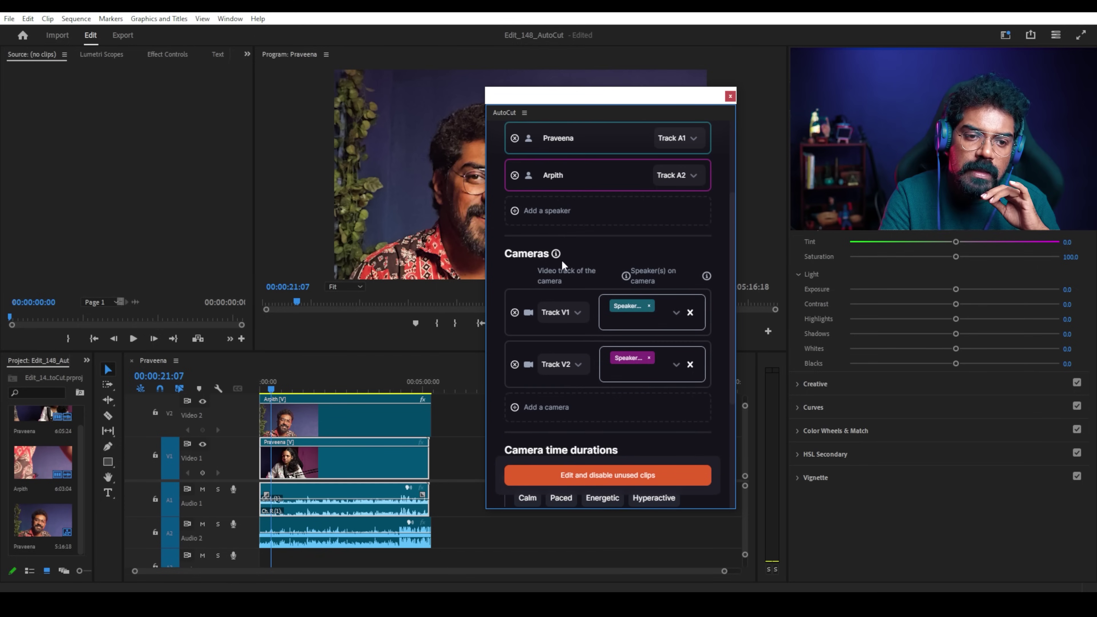
- Apply the Hyperactive camera duration preset: 3-second minimum, 20-second maximum
scroll(648, 335, down, 3)
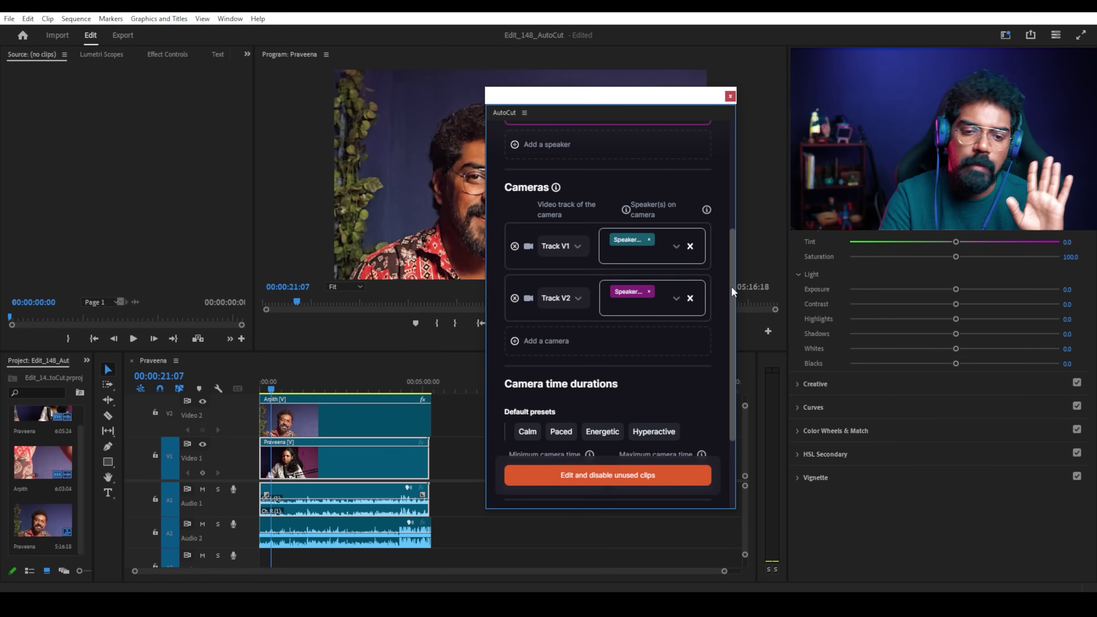
drag(733, 283, 730, 348)
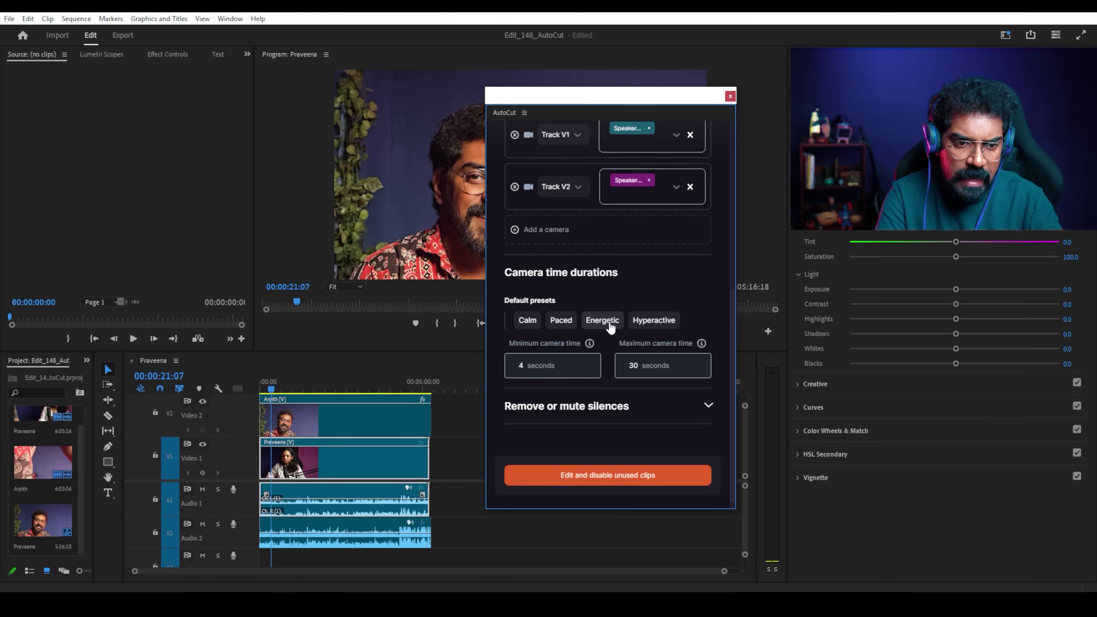
click(664, 328)
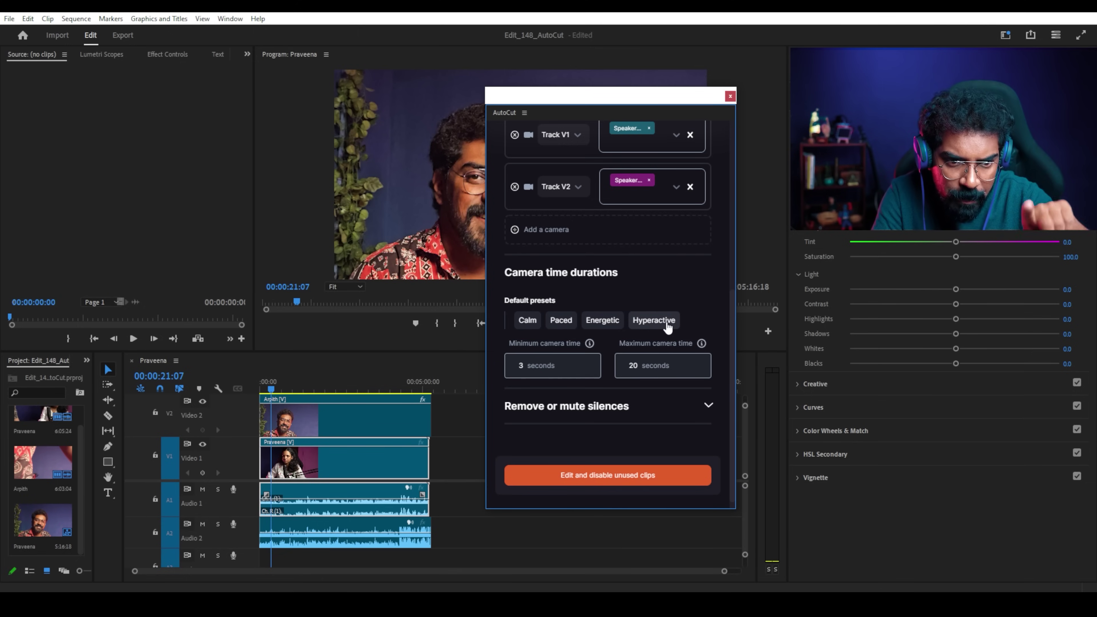
click(608, 327)
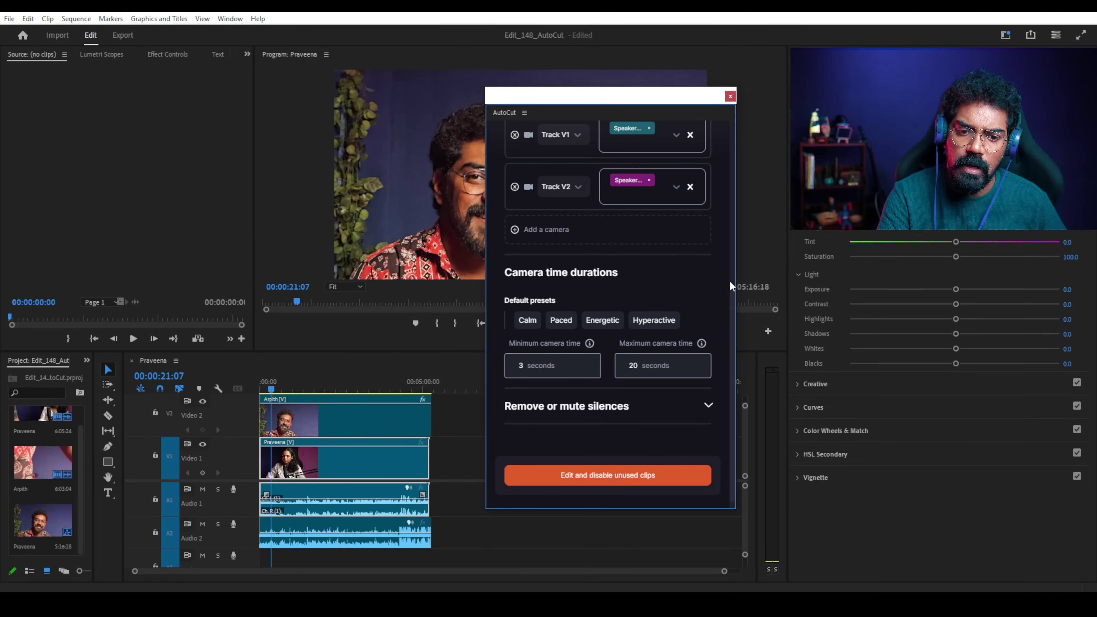
scroll(734, 298, down, 1)
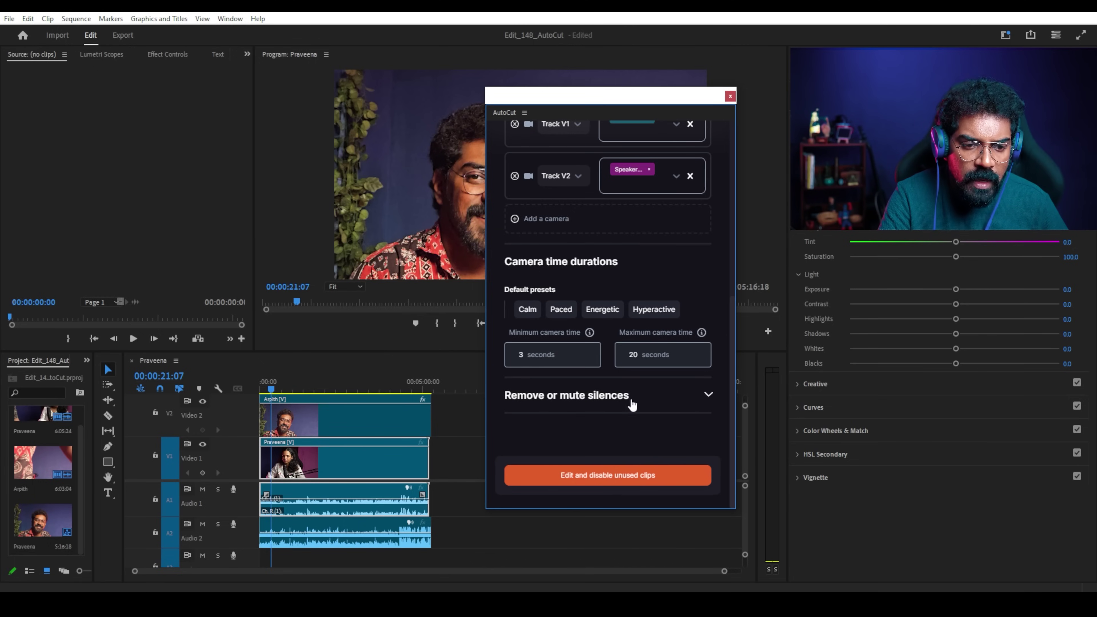
- Expand 'Remove or mute silences' and keep Mute silences selected
click(709, 396)
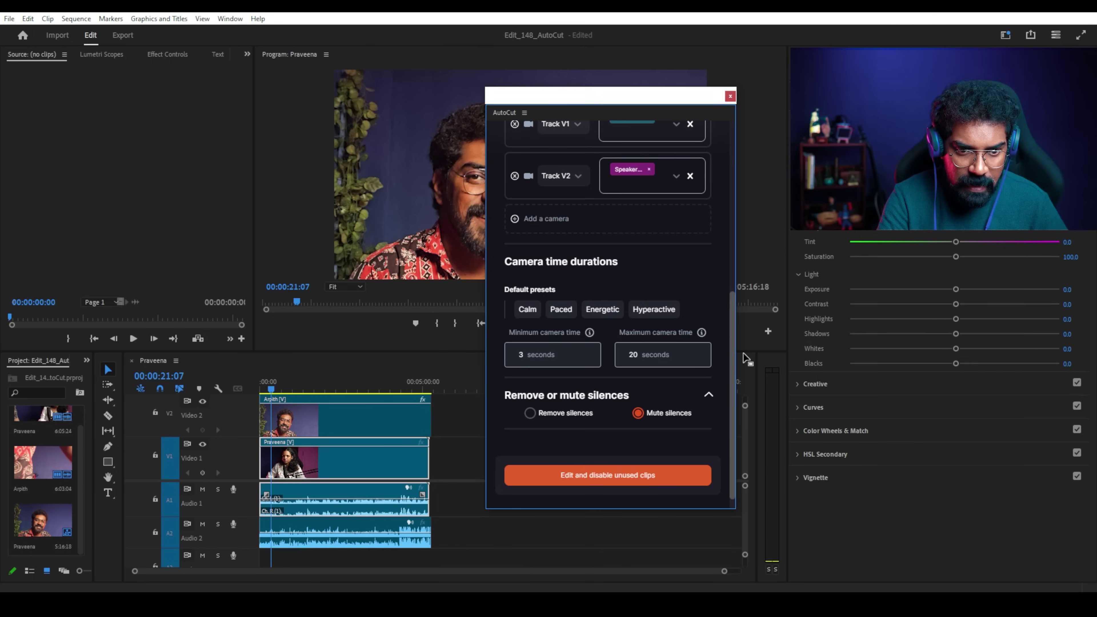
drag(732, 319, 734, 353)
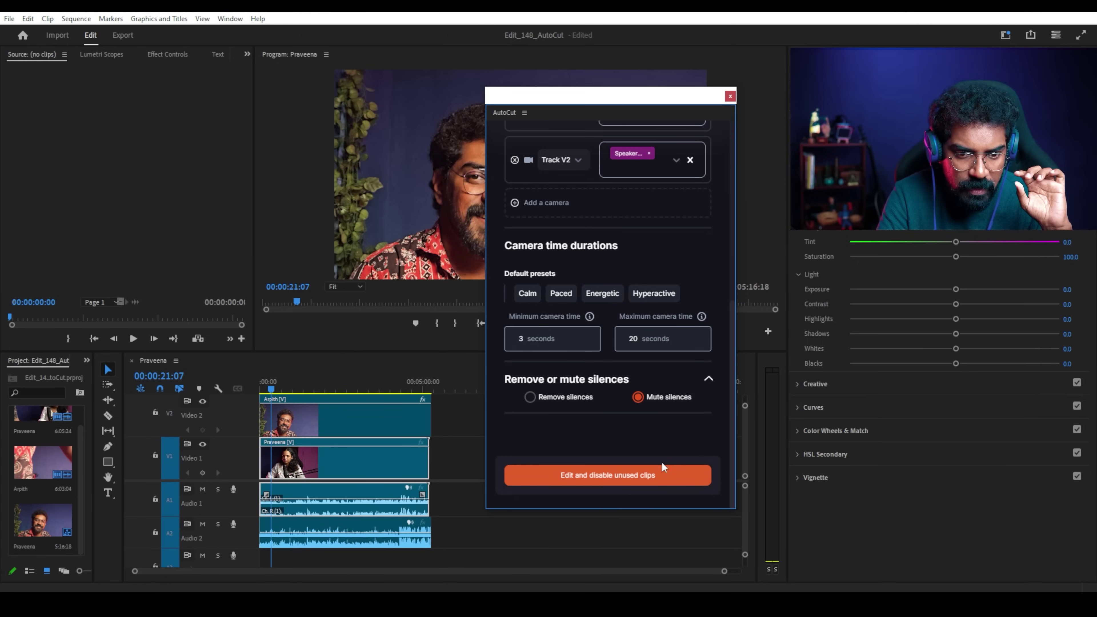
- Run 'Edit and disable unused clips' and move the progress window aside until it completes
click(625, 475)
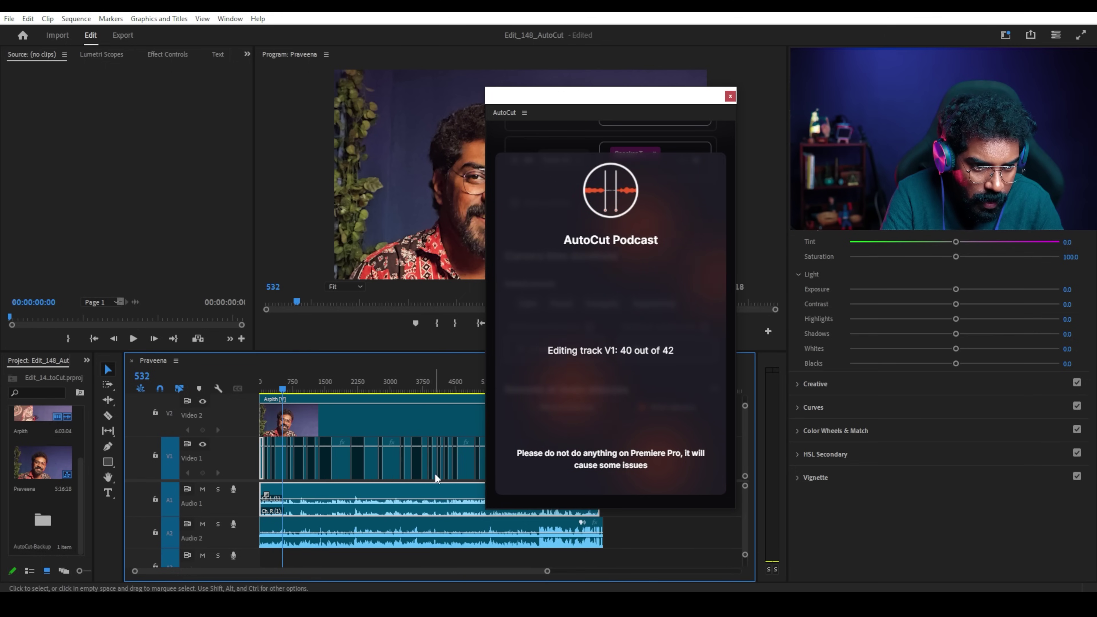
drag(590, 97, 908, 450)
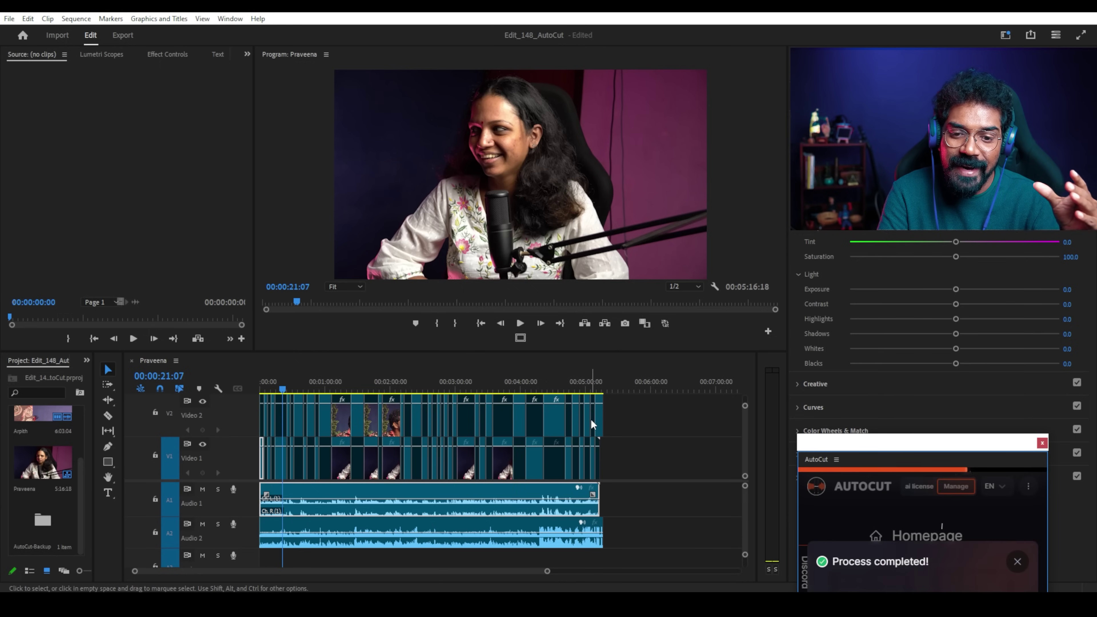
- Move the AutoCut window off the timeline, zoom in, and play the sequence from 00:00:12:06
mouse_move(910, 441)
mouse_down()
mouse_move(232, 66)
mouse_move(172, 65)
mouse_up()
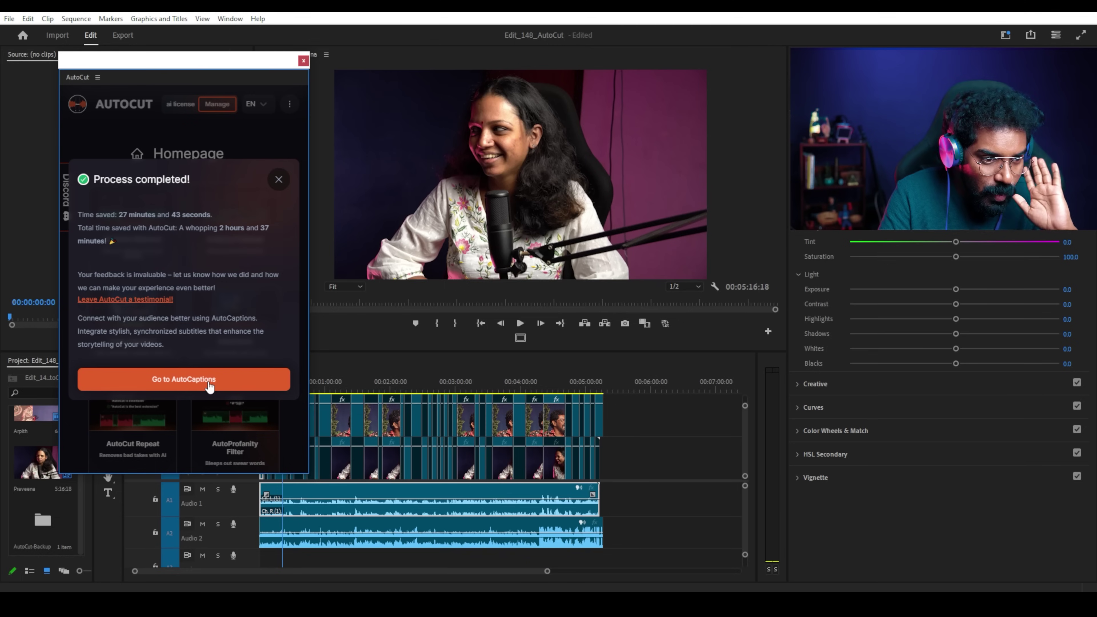
mouse_move(264, 64)
mouse_down()
mouse_move(967, 573)
mouse_move(990, 571)
mouse_up()
click(325, 432)
key(equal)
key(equal)
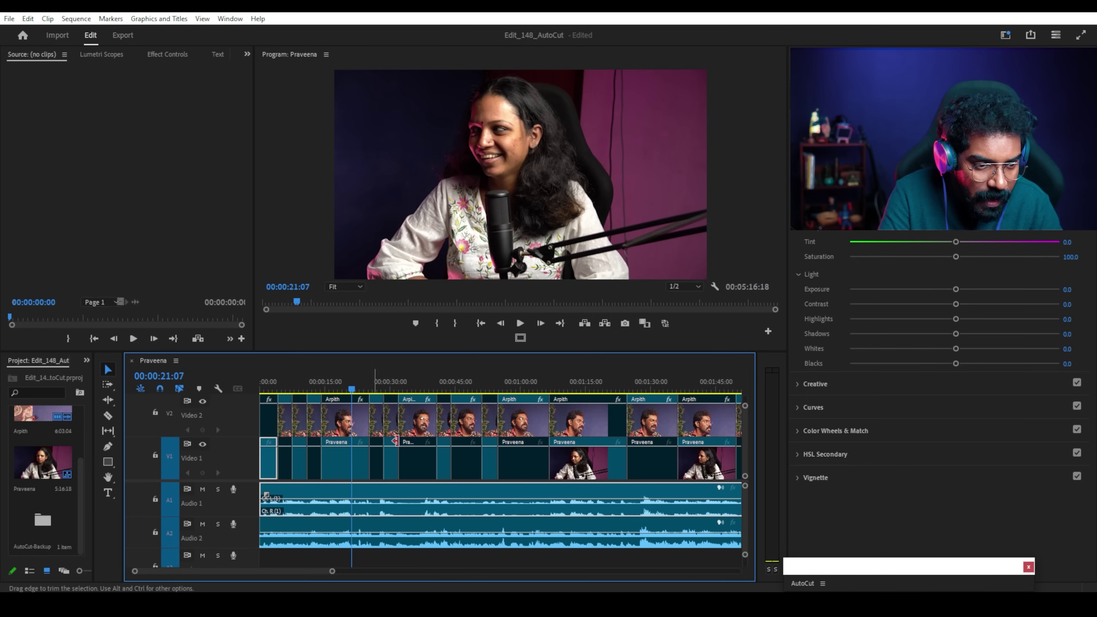
click(313, 380)
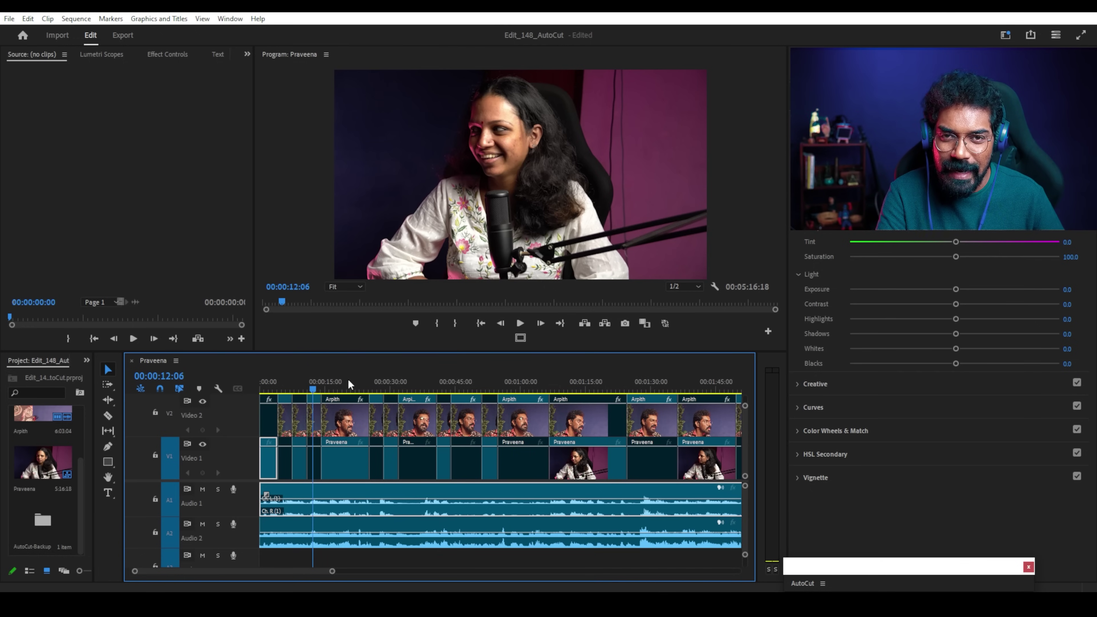
key(space)
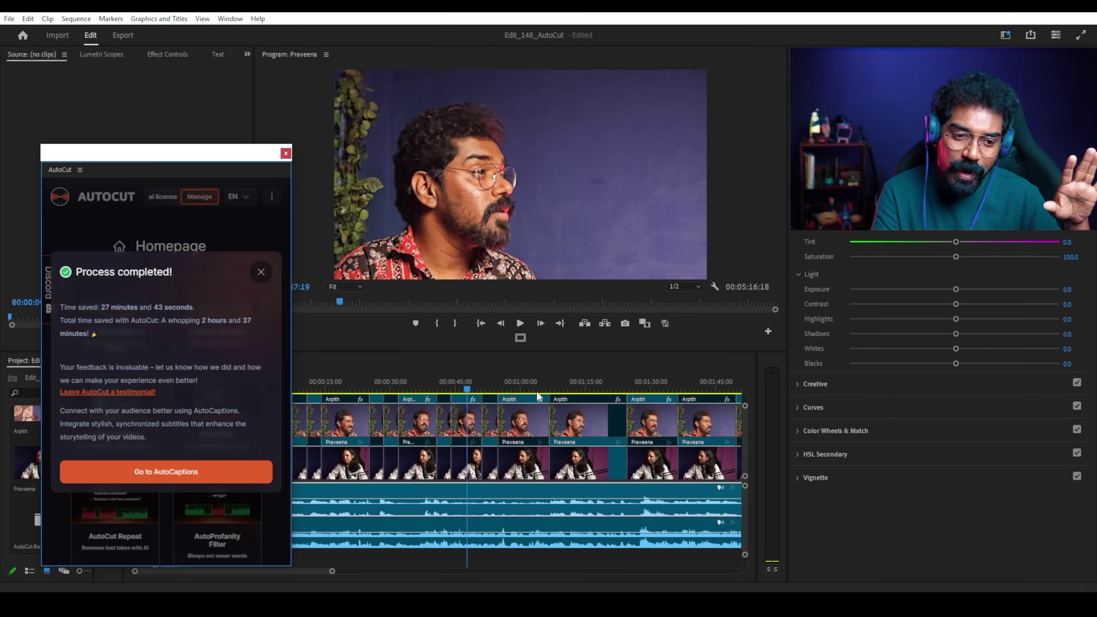
- Zoom the podcast timeline out, then back in around the playhead
click(489, 418)
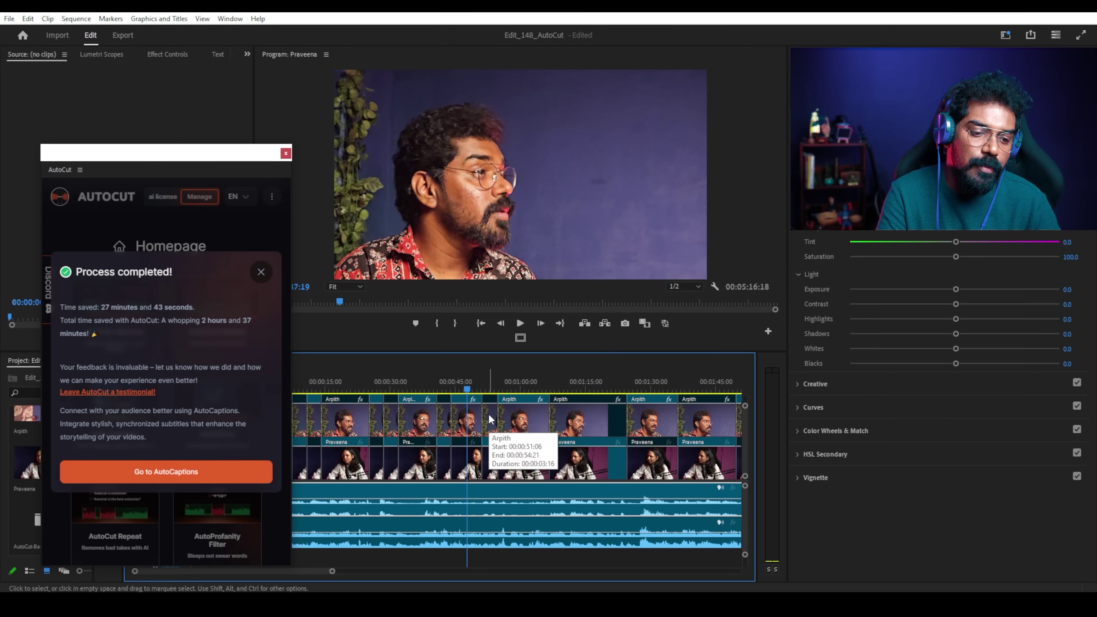
key(minus)
key(minus)
drag(227, 156, 215, 163)
key(equal)
key(equal)
key(equal)
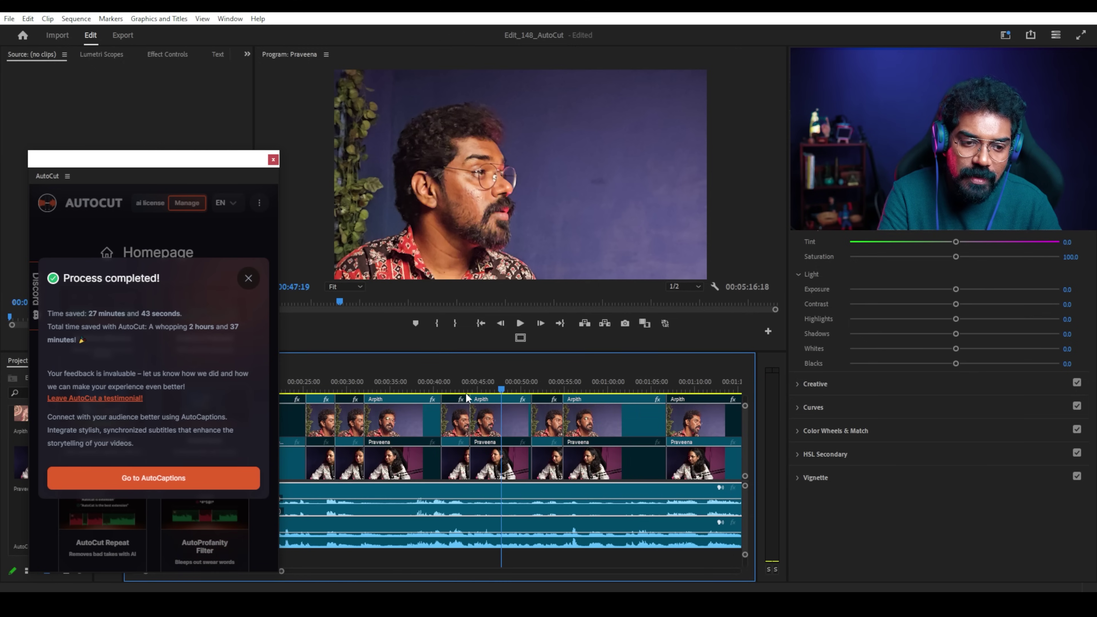
- Play the edit from about 00:50 to 00:56:05, then zoom out to the whole sequence
drag(498, 381, 526, 380)
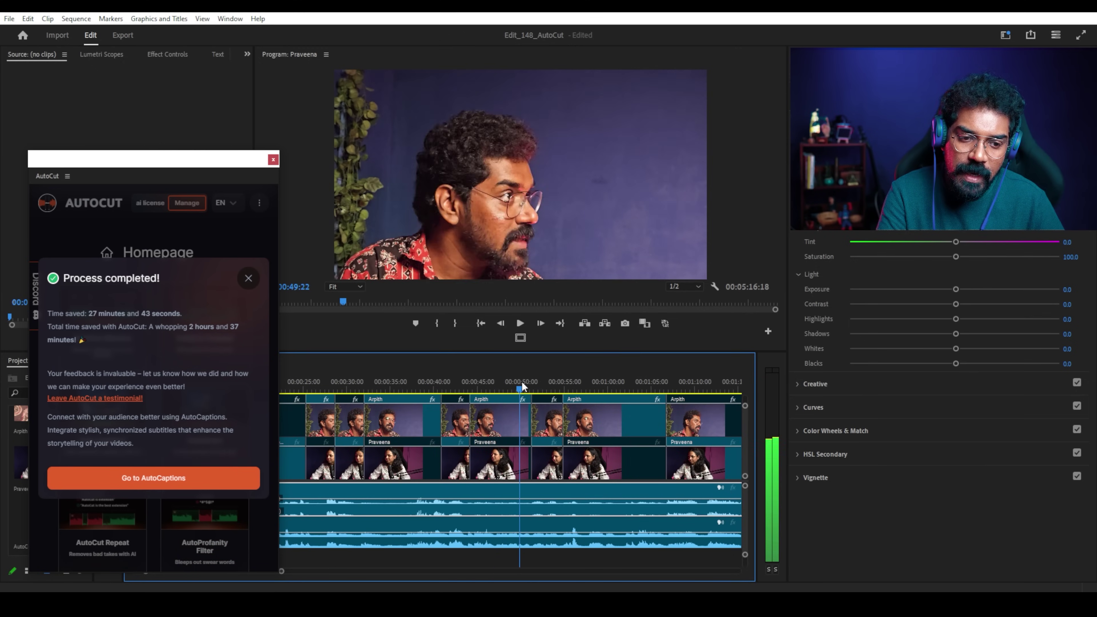
key(space)
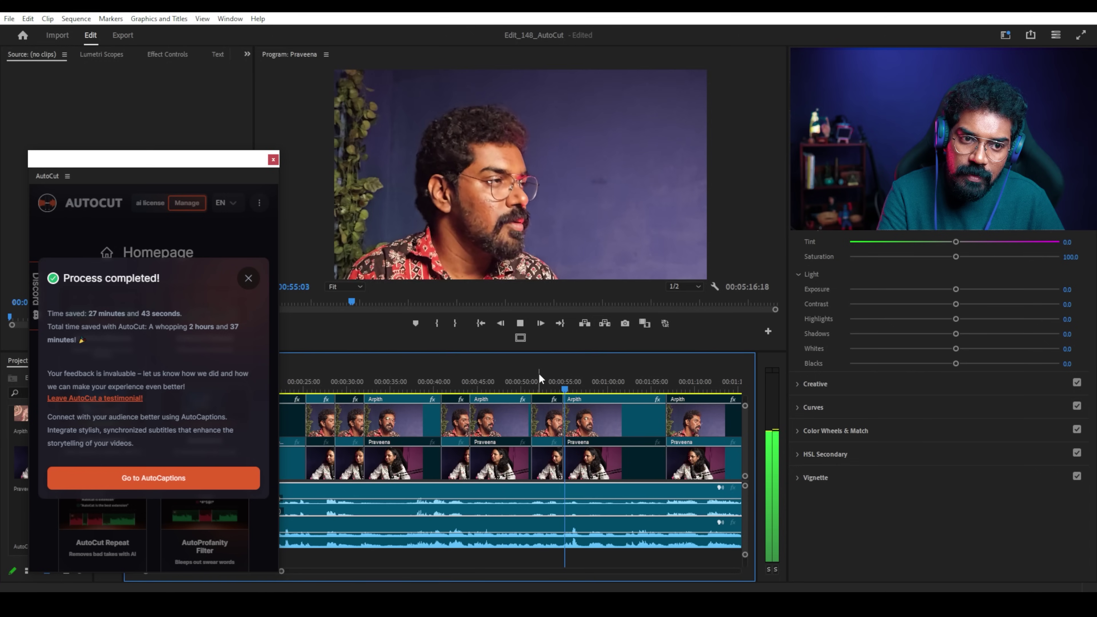
key(space)
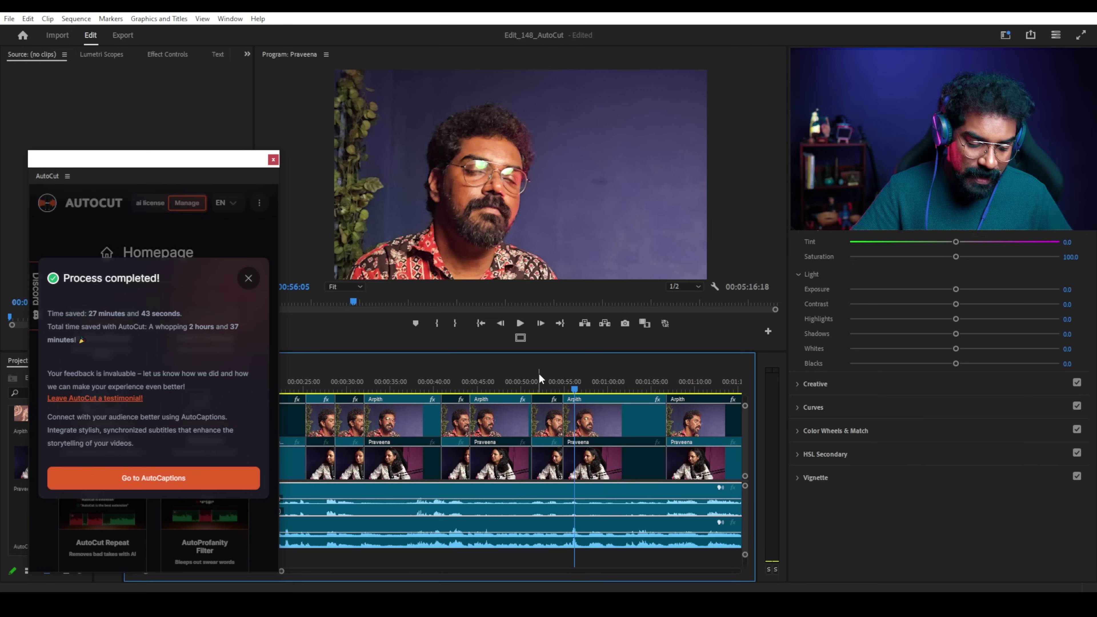
key(minus)
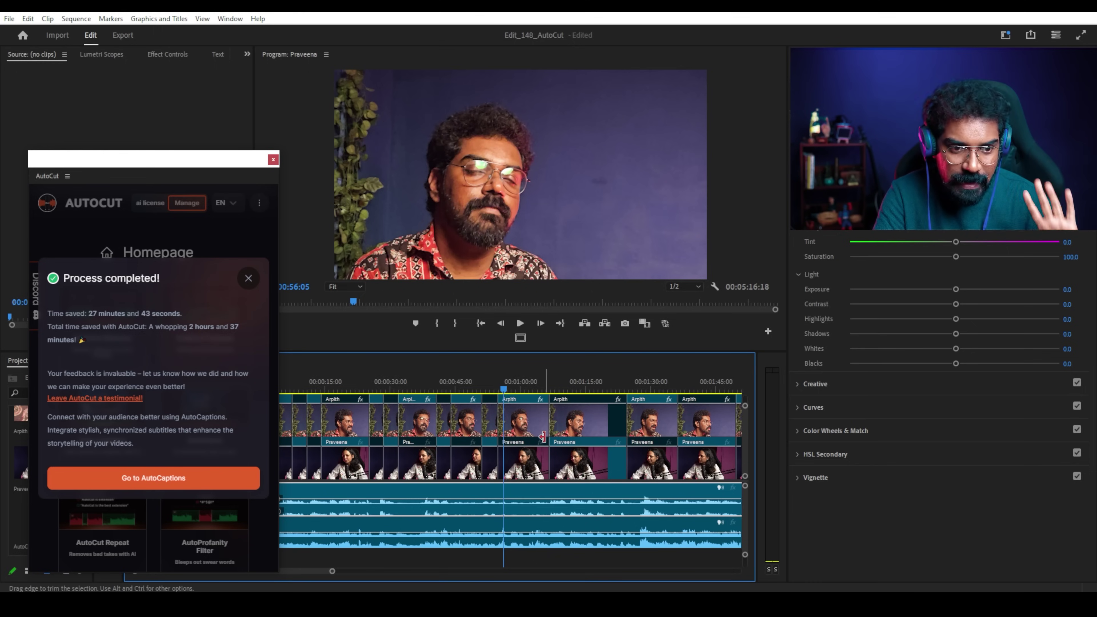
key(minus)
key(minus)
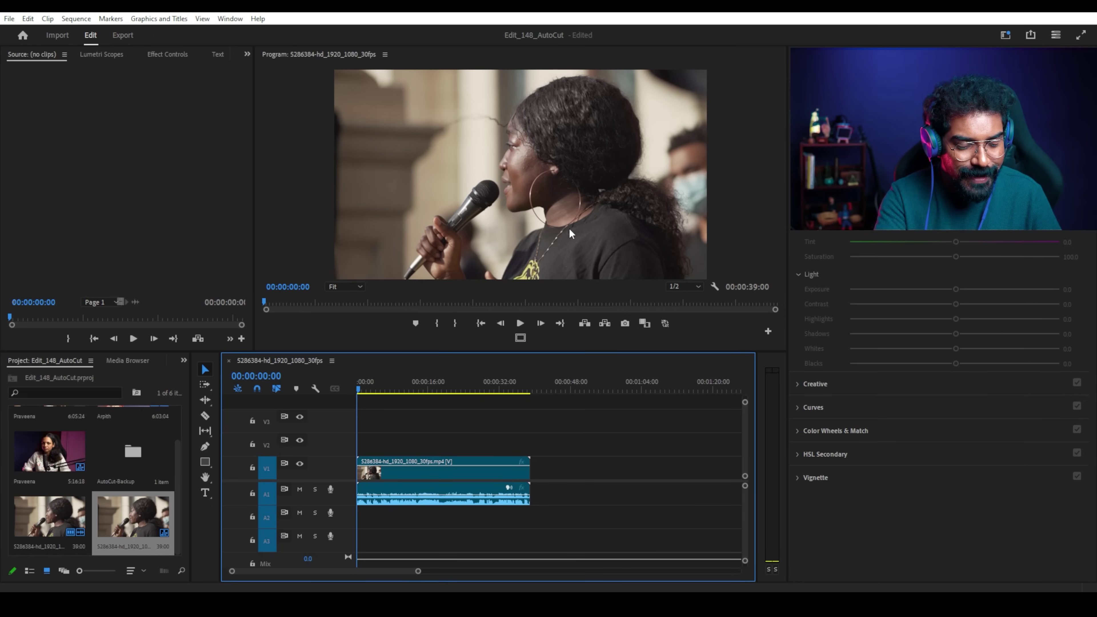
- Select the microphone clip and open the AutoCut panel from Window > Extensions
click(427, 470)
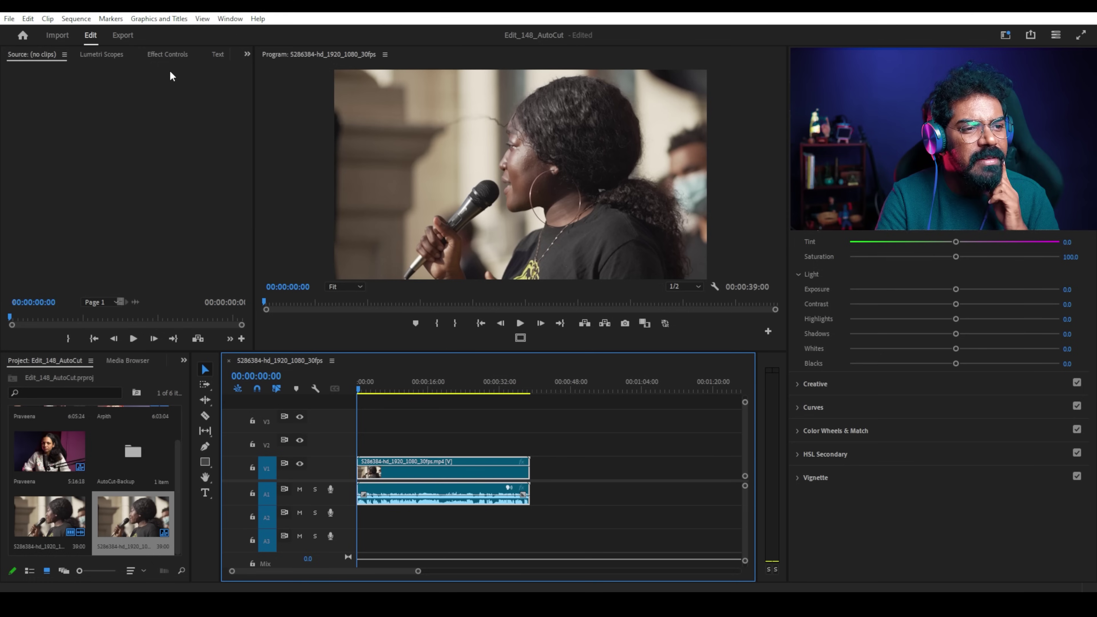
click(237, 20)
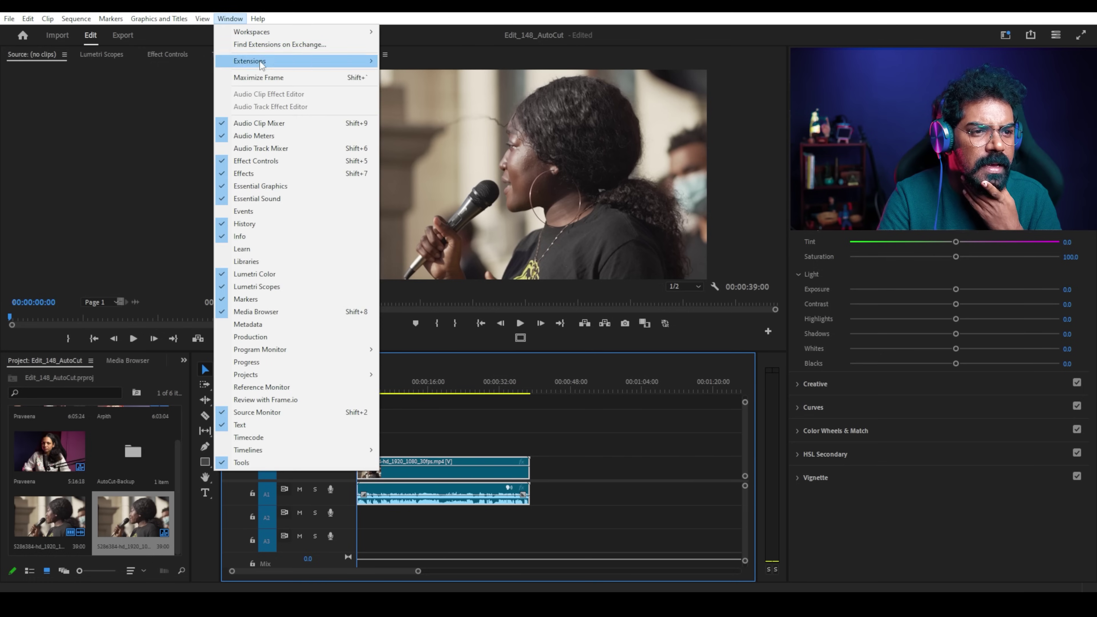
mouse_move(268, 69)
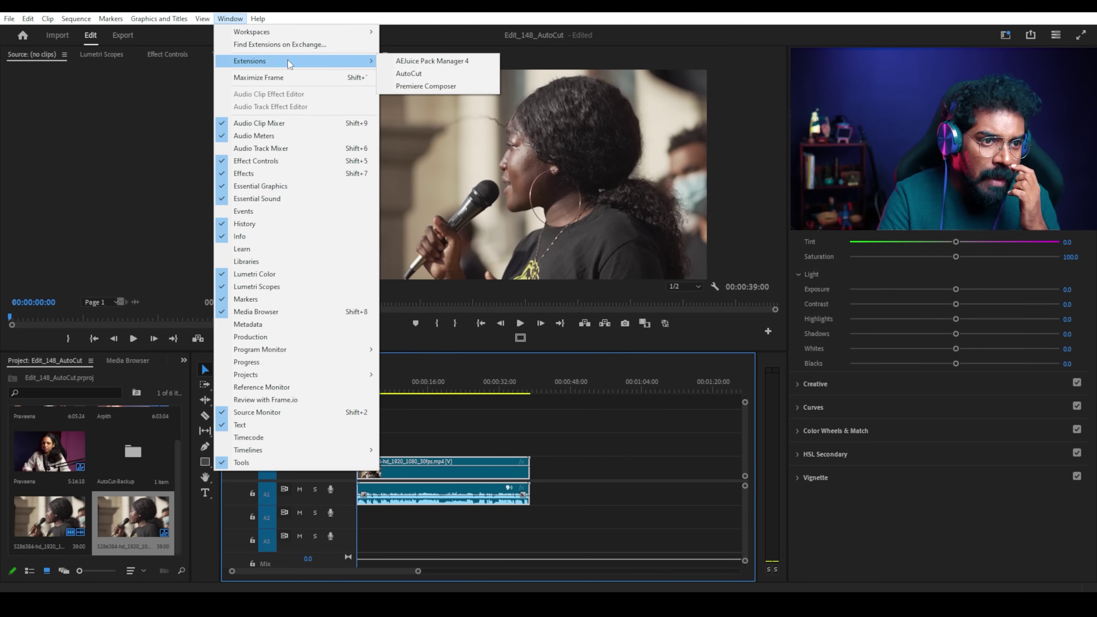
click(433, 75)
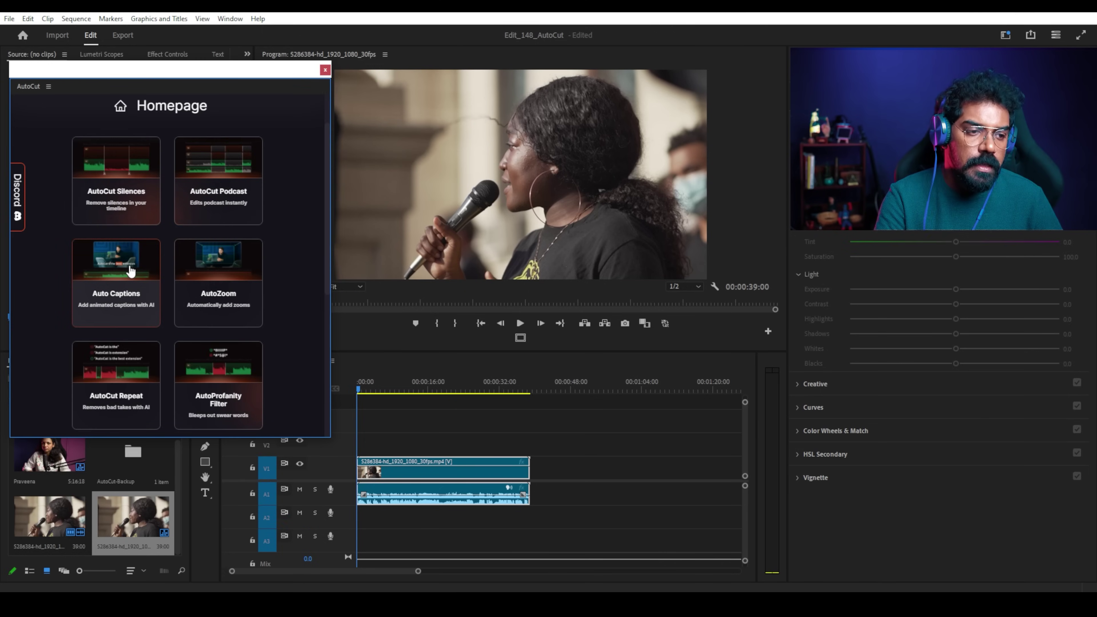
- Start Auto Captions, then move and enlarge the AutoCut panel to show all presets
click(128, 264)
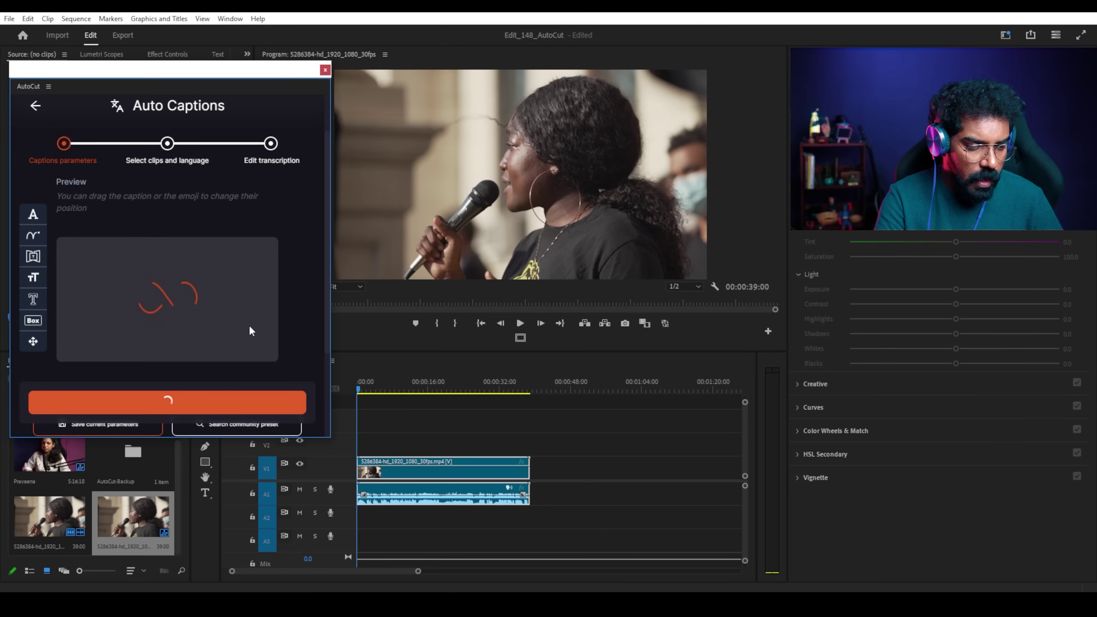
drag(235, 77, 275, 59)
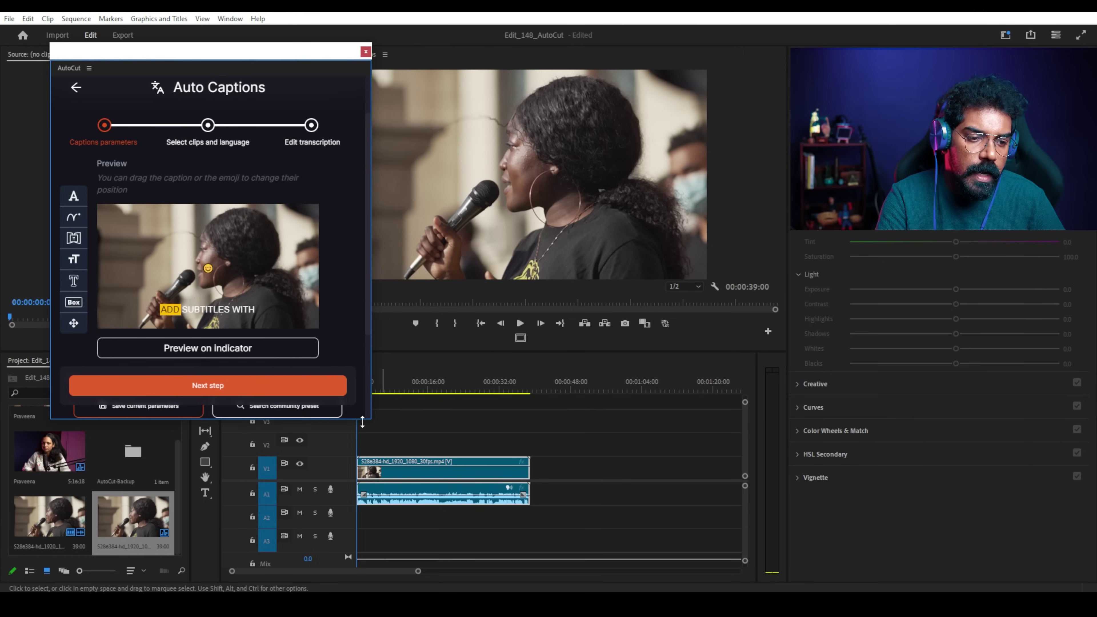
mouse_move(368, 420)
mouse_down()
mouse_move(537, 567)
mouse_move(619, 589)
mouse_up()
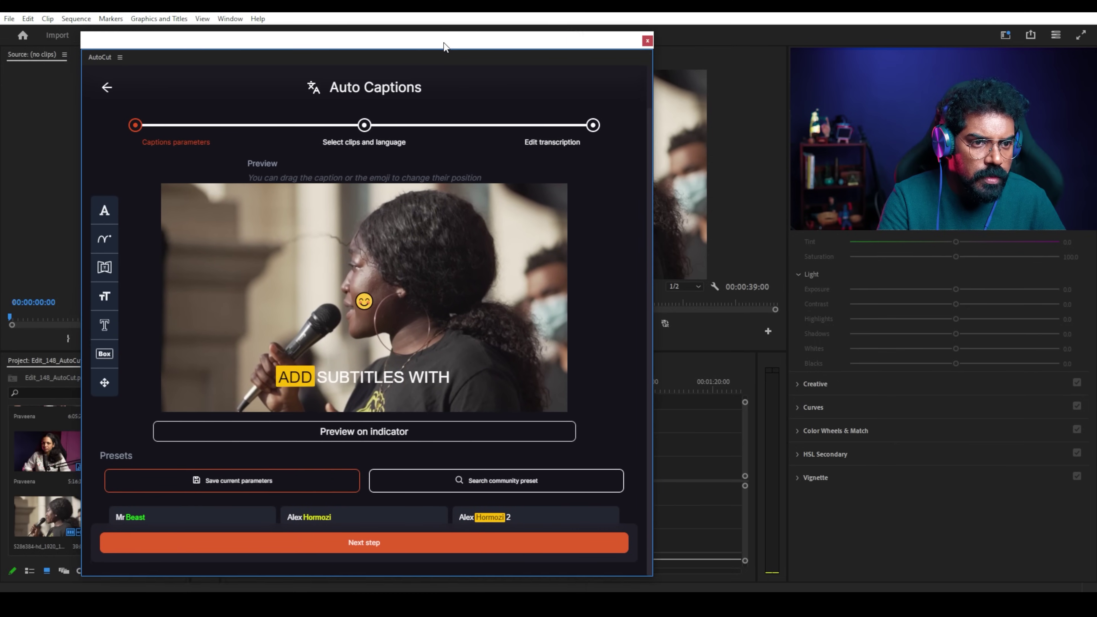
drag(415, 52, 441, 31)
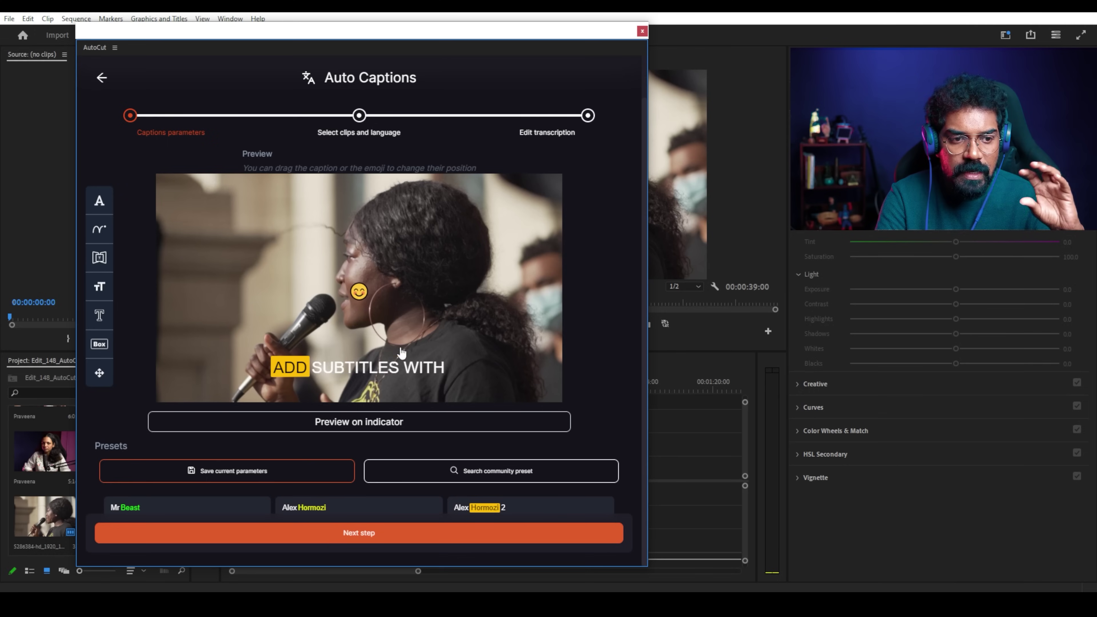
- Browse the caption font list and text colour without changing the font
click(99, 200)
click(337, 229)
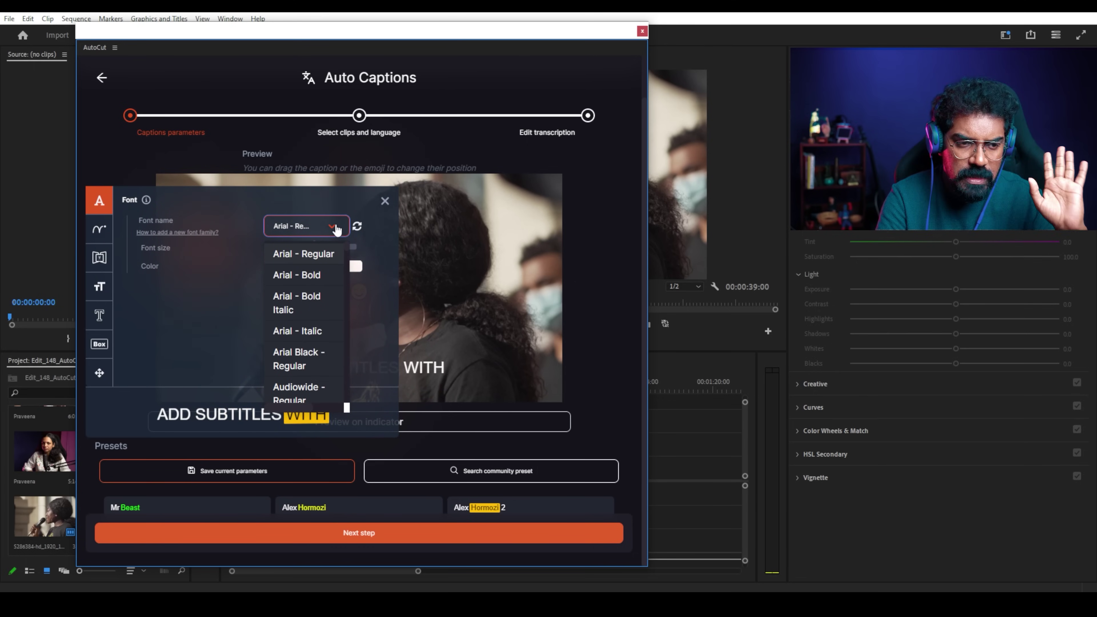
click(337, 229)
click(339, 265)
click(316, 250)
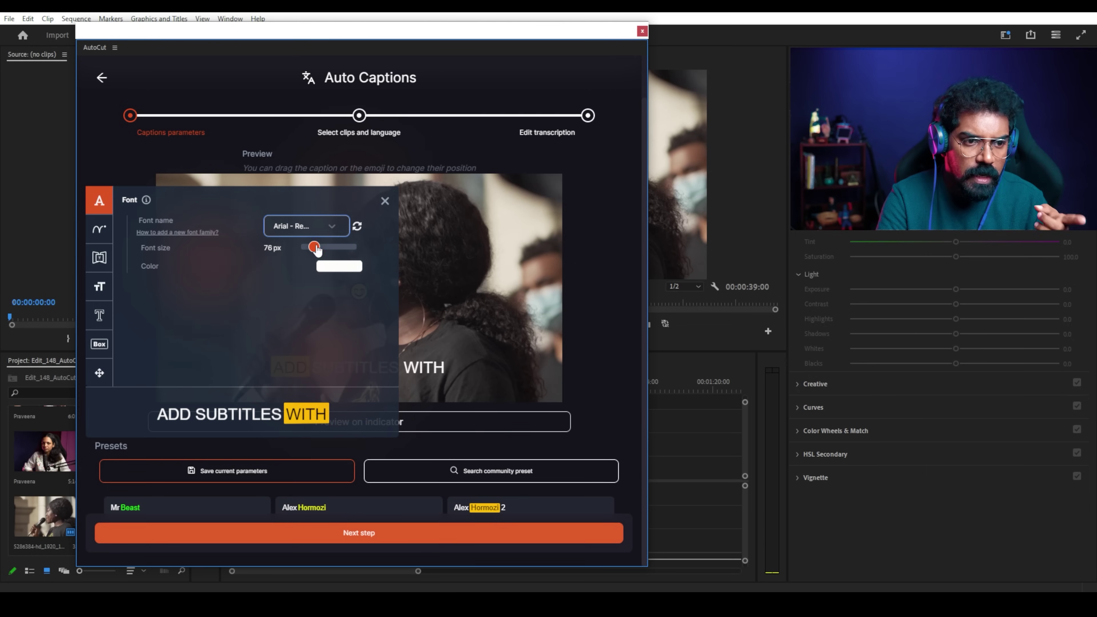
- Toggle the caption animation off and on, keeping the bright yellow highlight box colour
click(98, 232)
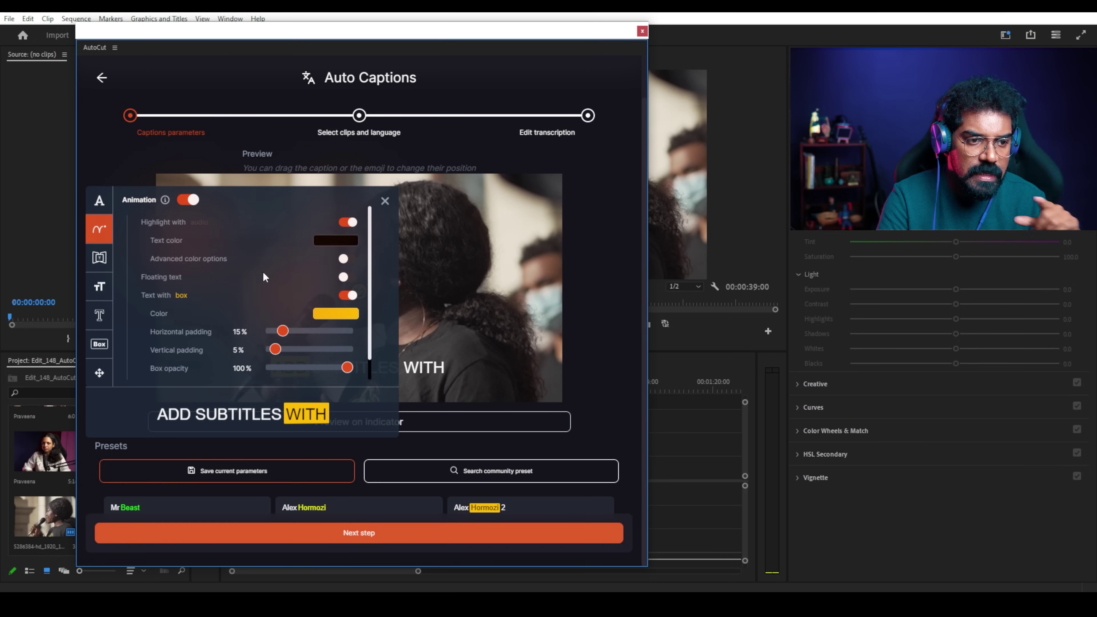
click(187, 201)
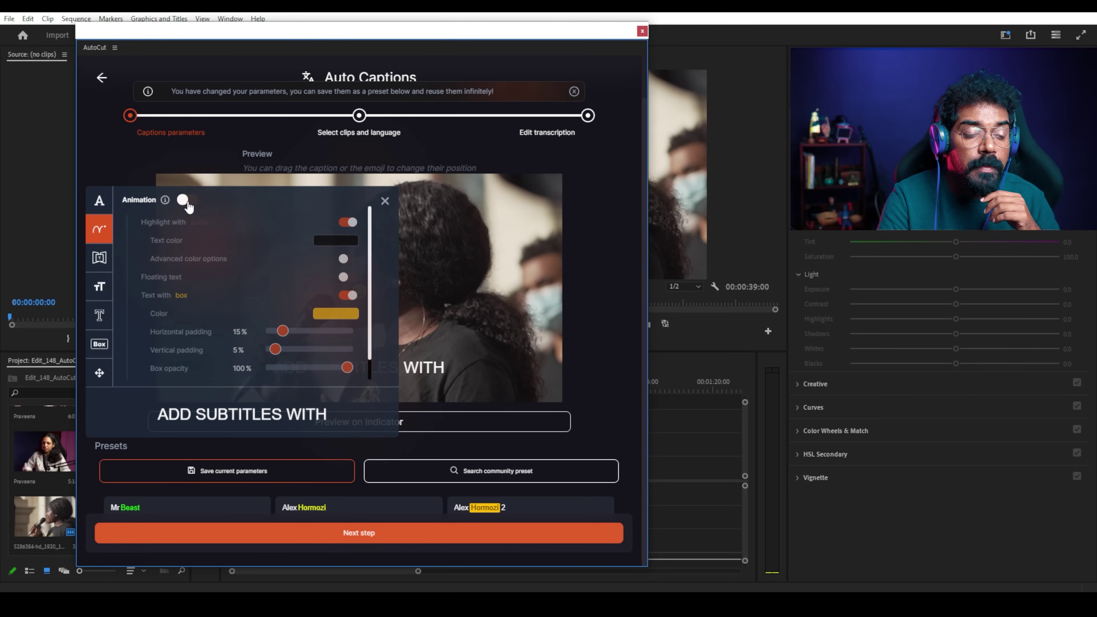
click(187, 201)
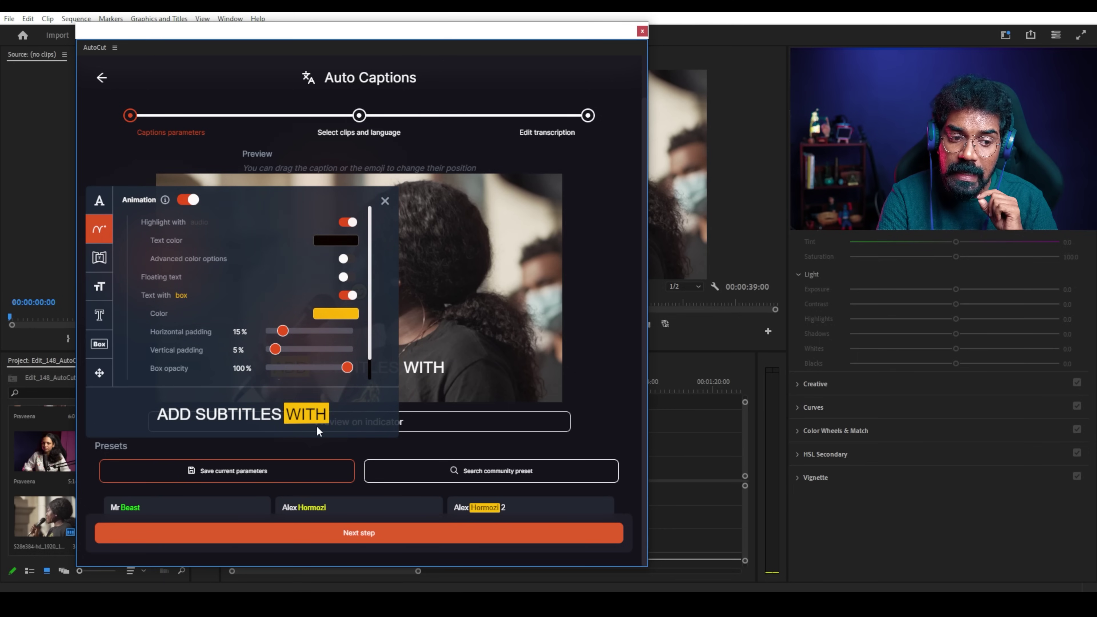
click(340, 315)
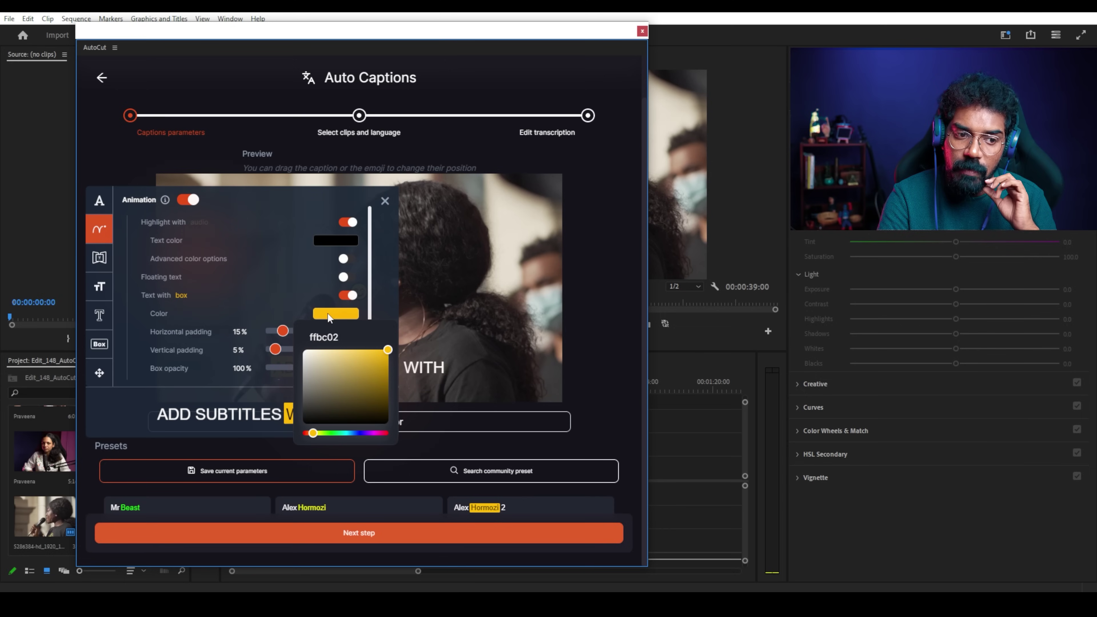
click(283, 338)
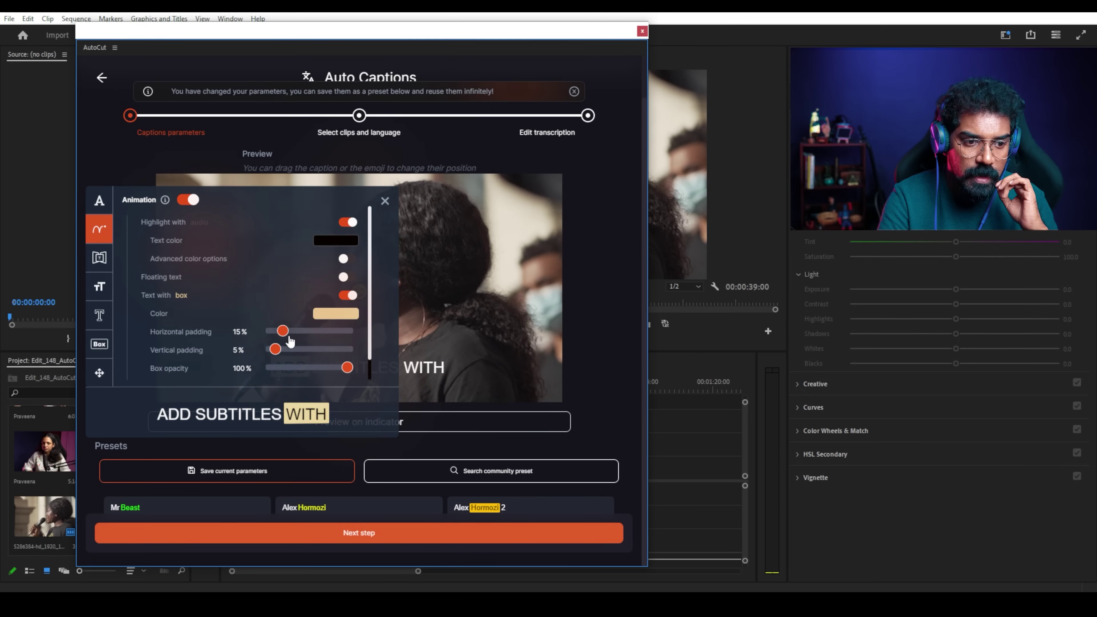
click(335, 314)
click(386, 258)
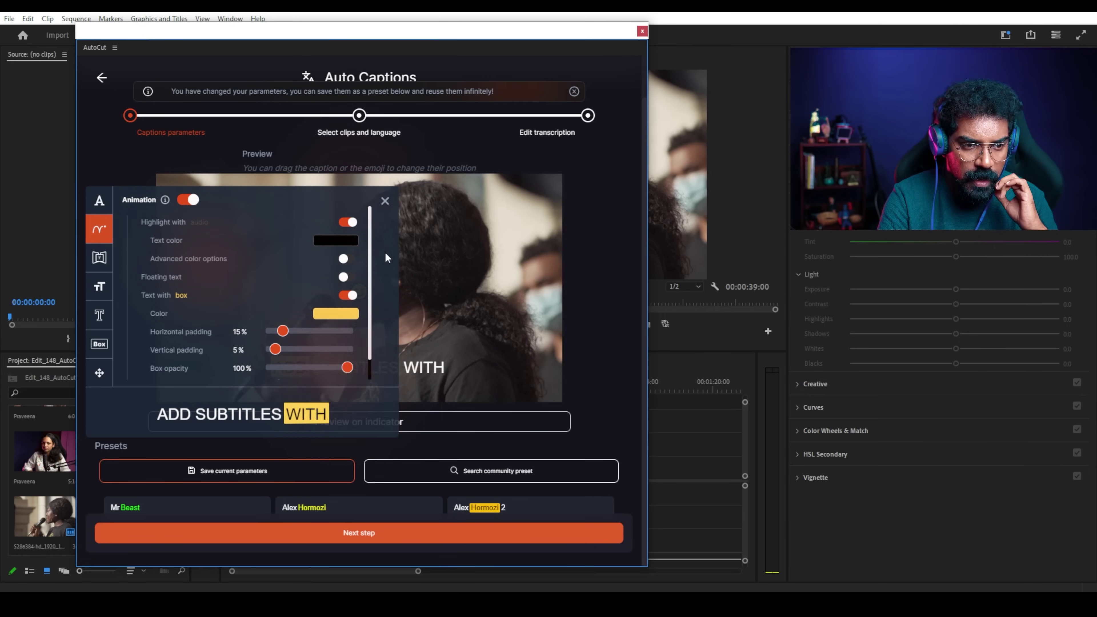
click(100, 269)
click(100, 268)
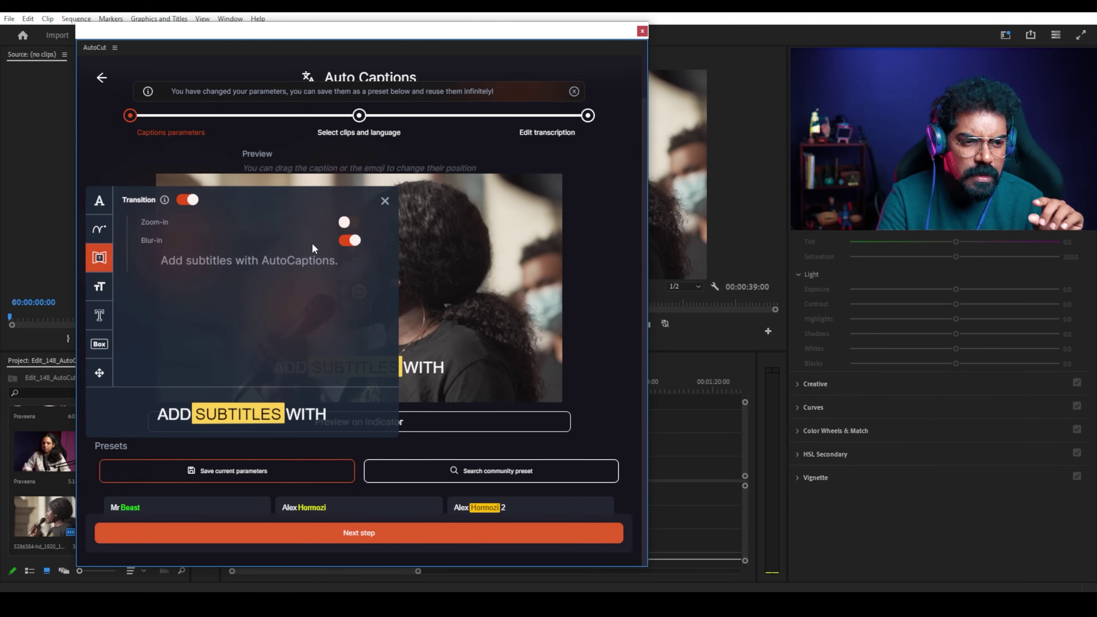
- Try the Zoom-in transition, then leave it switched off
click(350, 222)
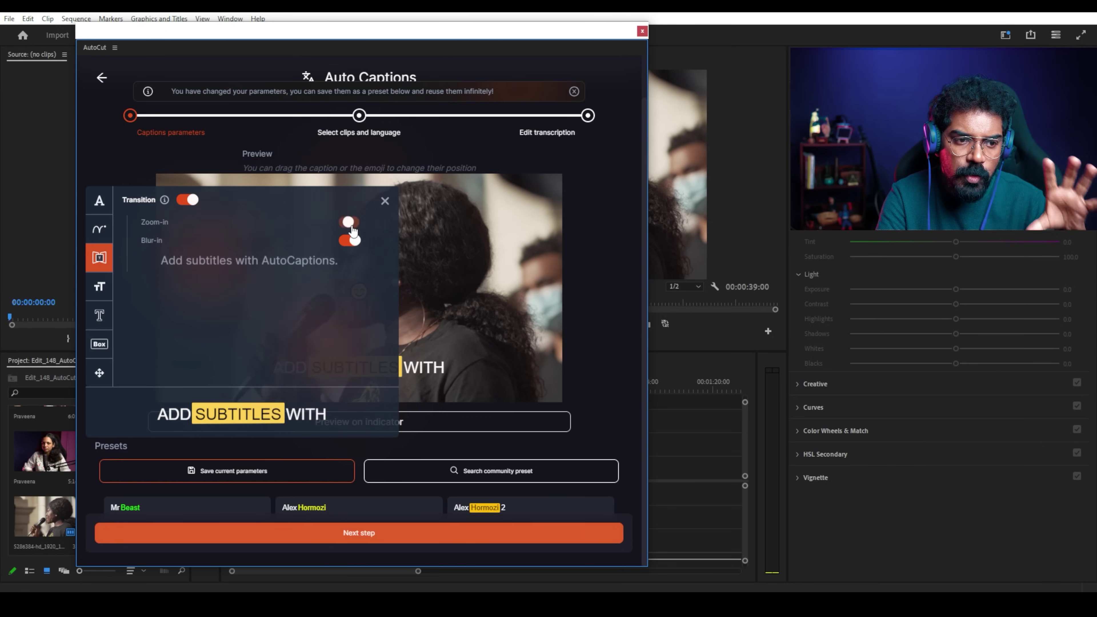
click(350, 222)
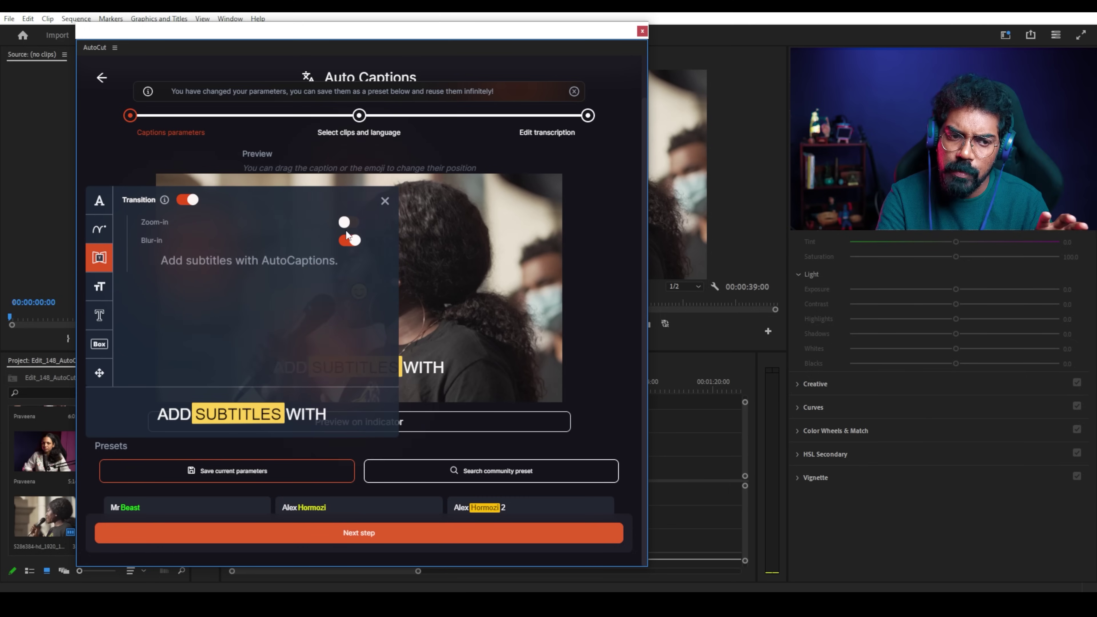
click(100, 289)
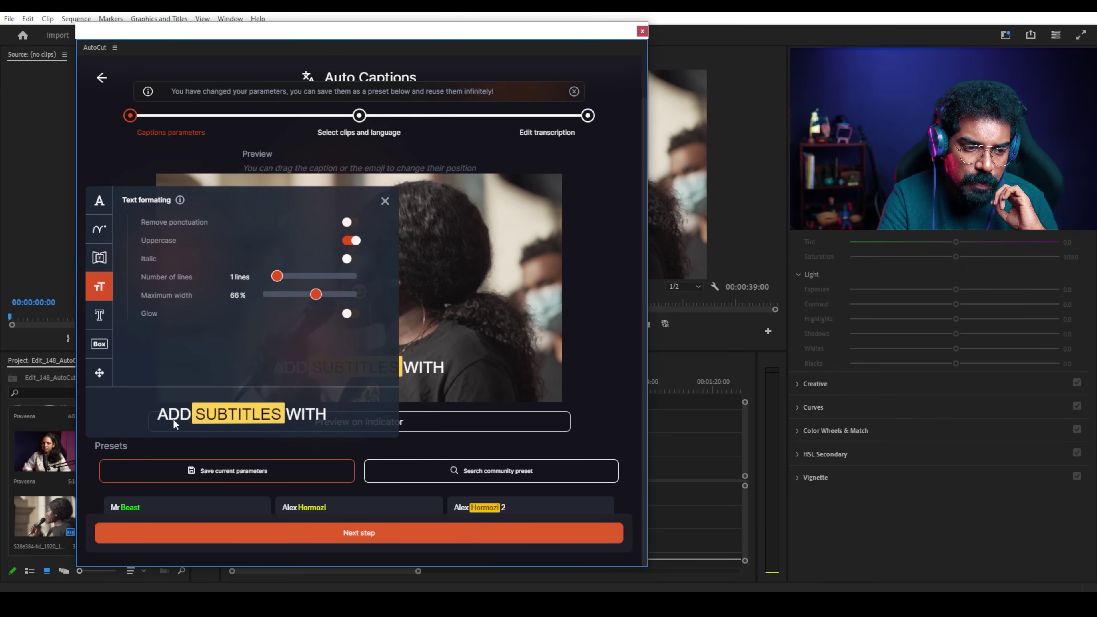
- Compare 2- and 4-line captions, settling on 1 line at 66% maximum width
drag(273, 277, 297, 277)
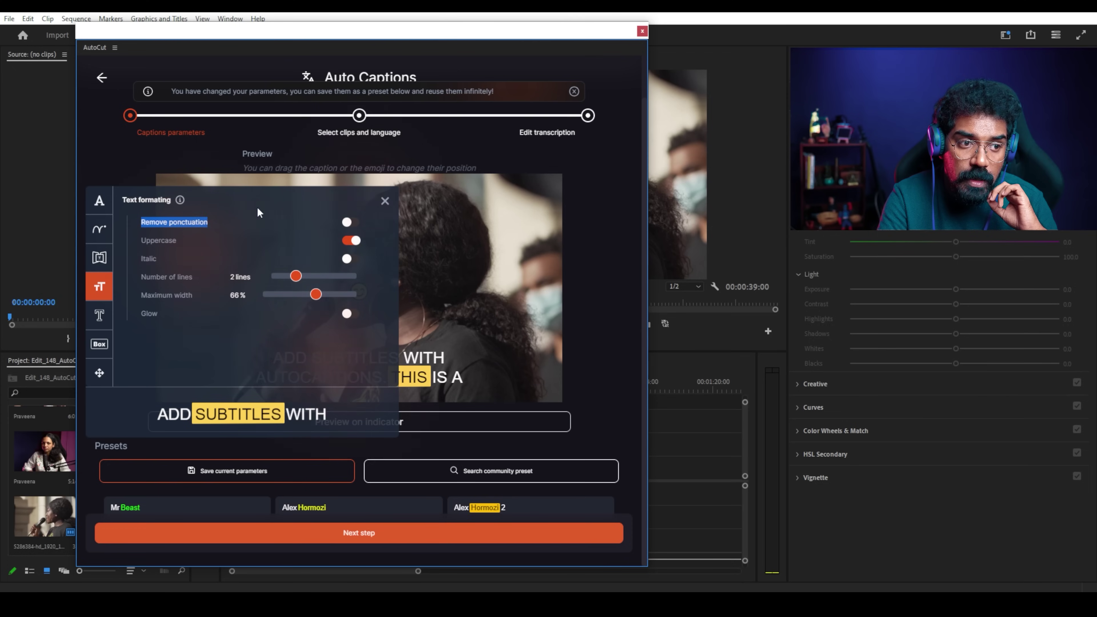
click(384, 200)
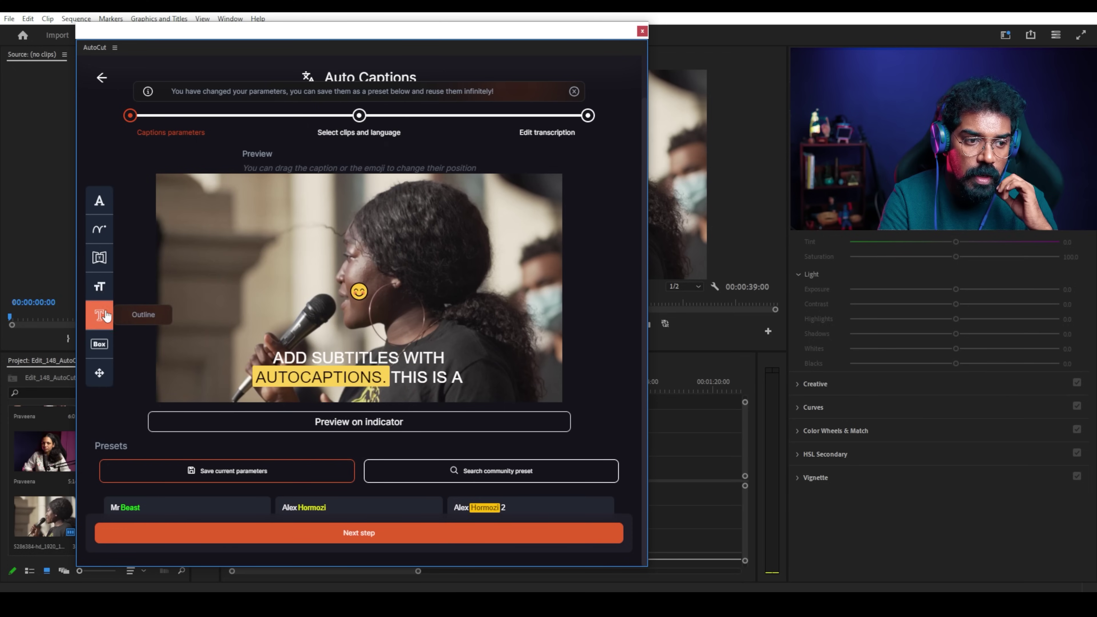
click(102, 294)
drag(318, 280, 333, 277)
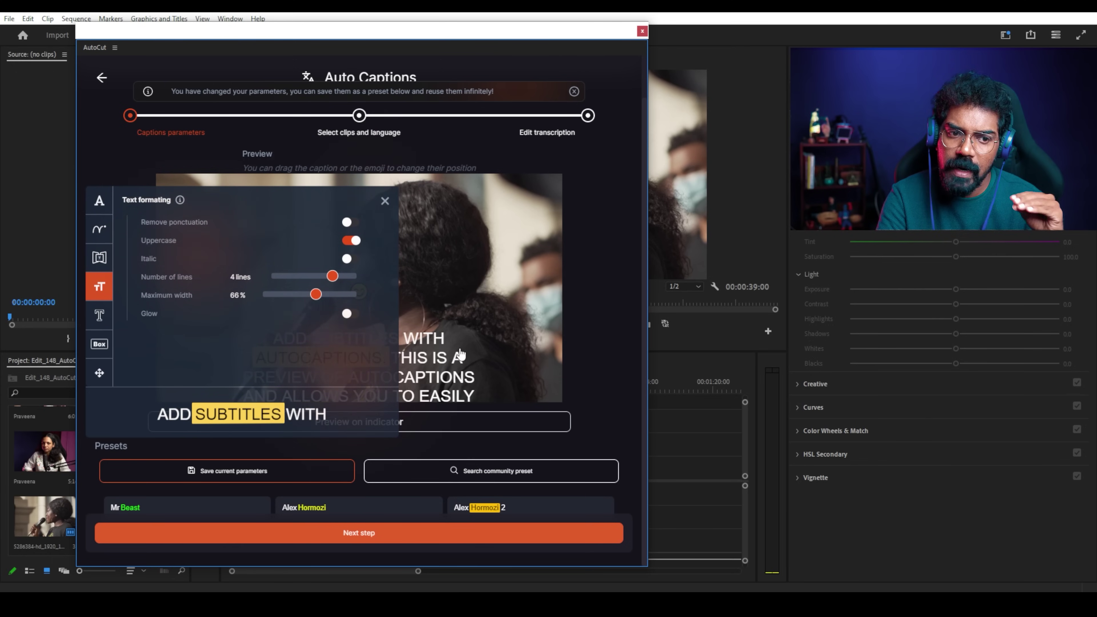
drag(333, 276, 277, 276)
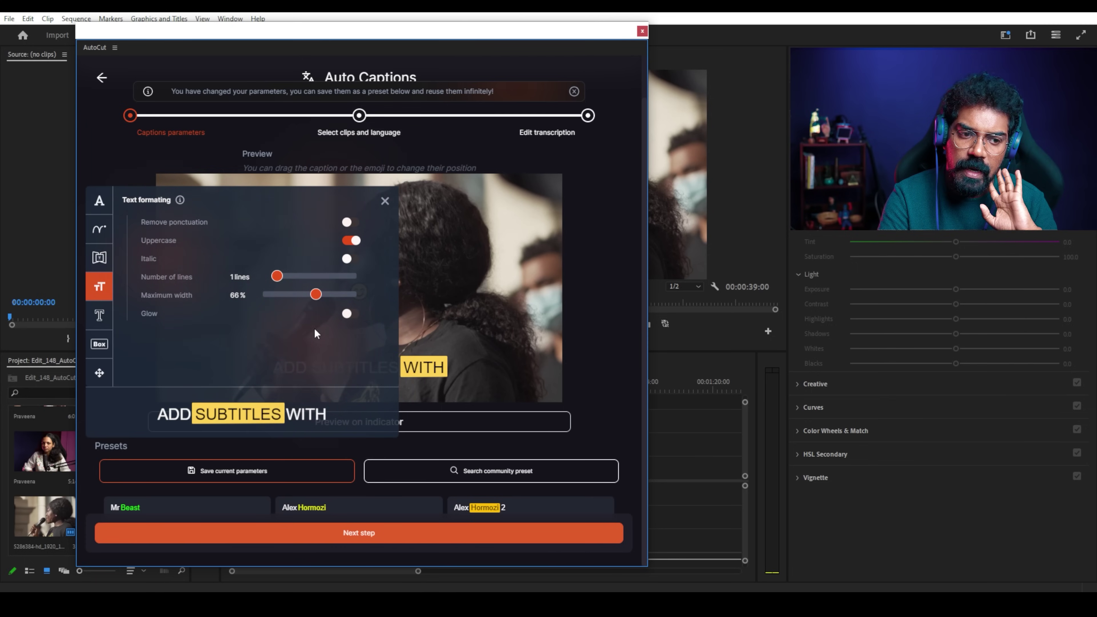
- Try a white, then red (ff0000) caption outline, then turn the outline off
click(106, 323)
click(178, 200)
click(339, 221)
drag(325, 277, 306, 244)
click(357, 221)
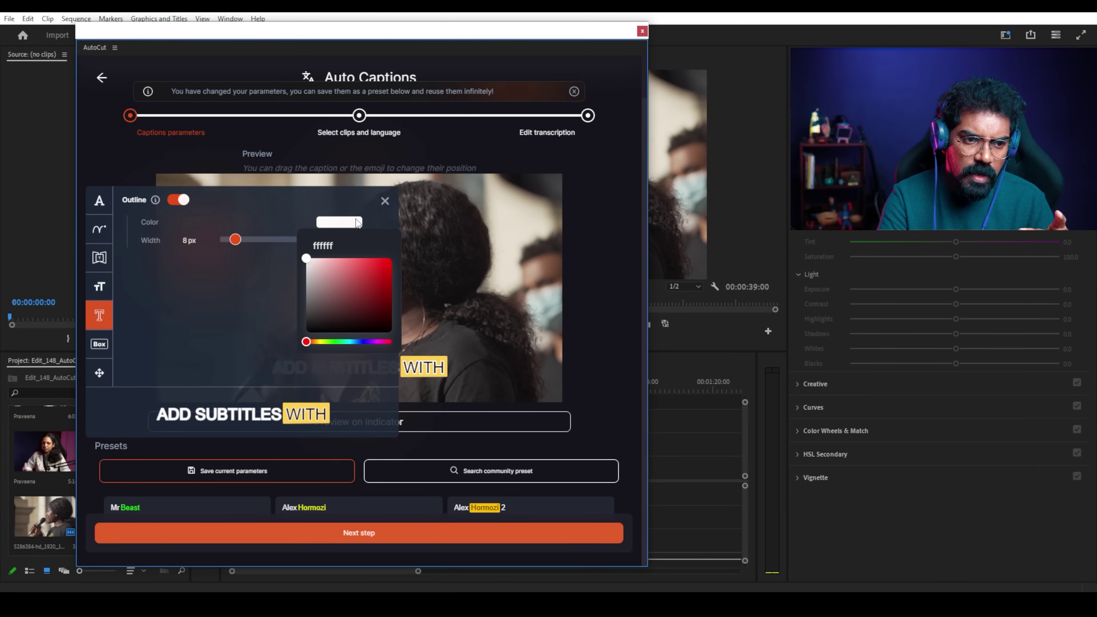
click(392, 259)
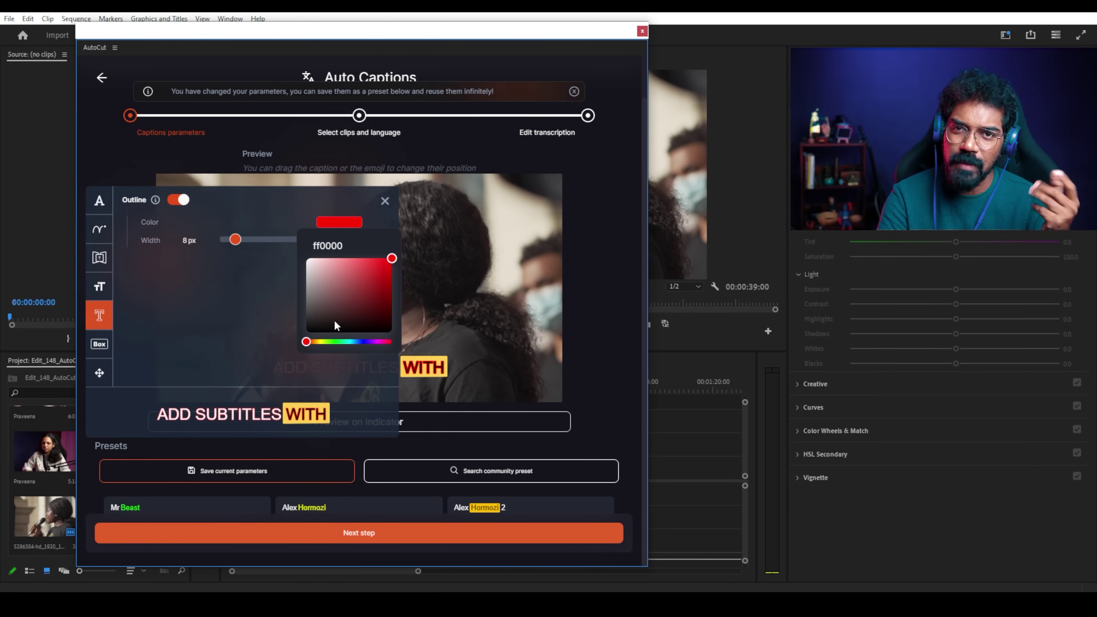
click(268, 294)
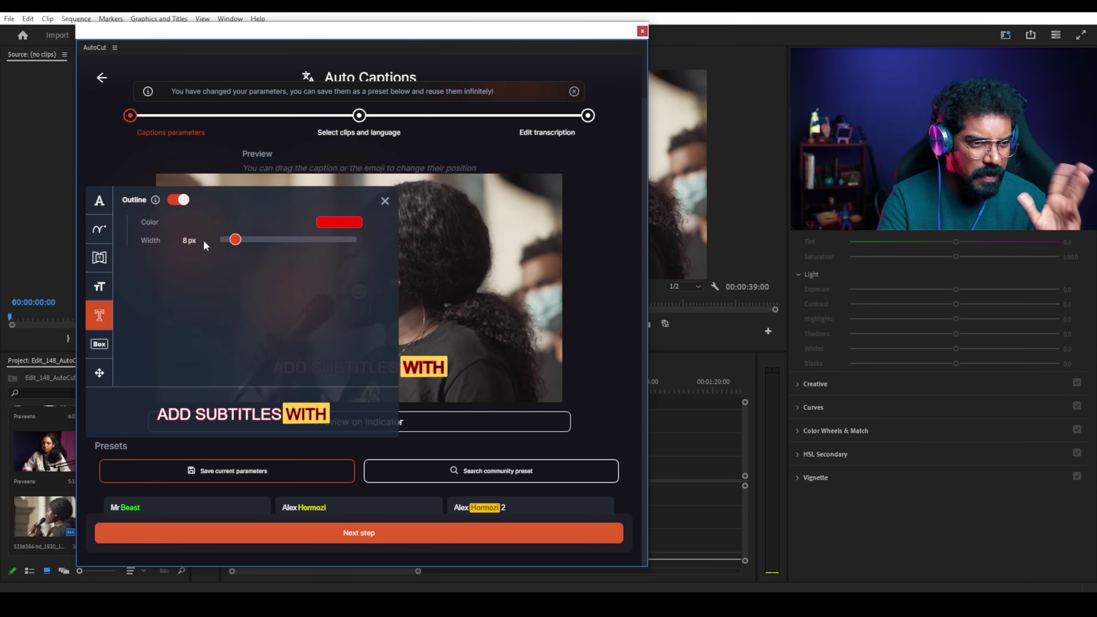
click(174, 200)
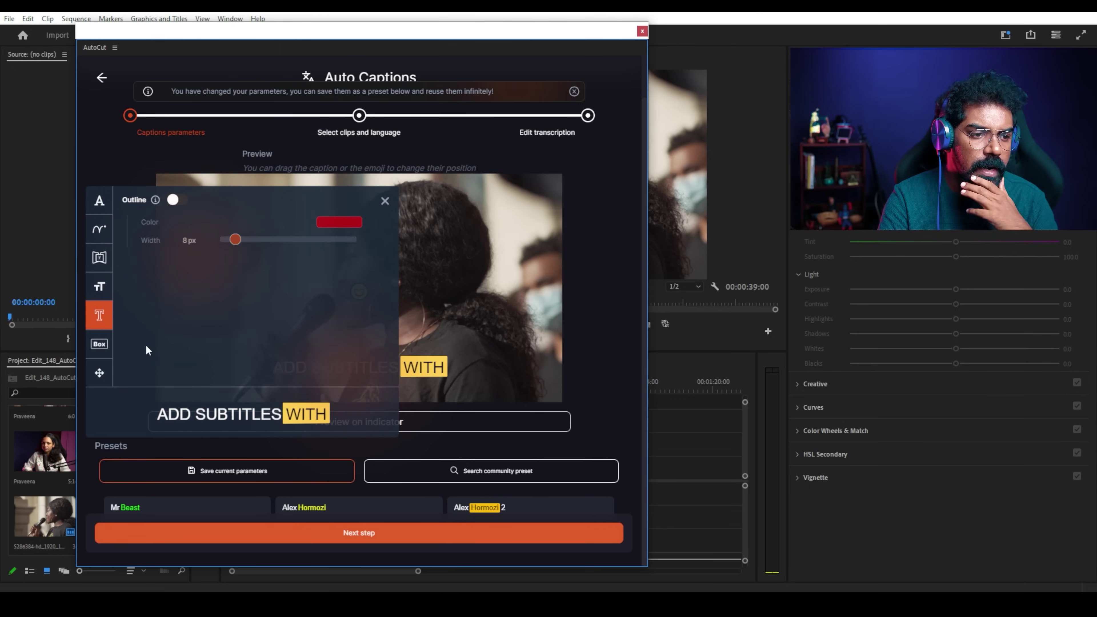
- Try black boxes behind the captions, then switch the text box off
click(101, 345)
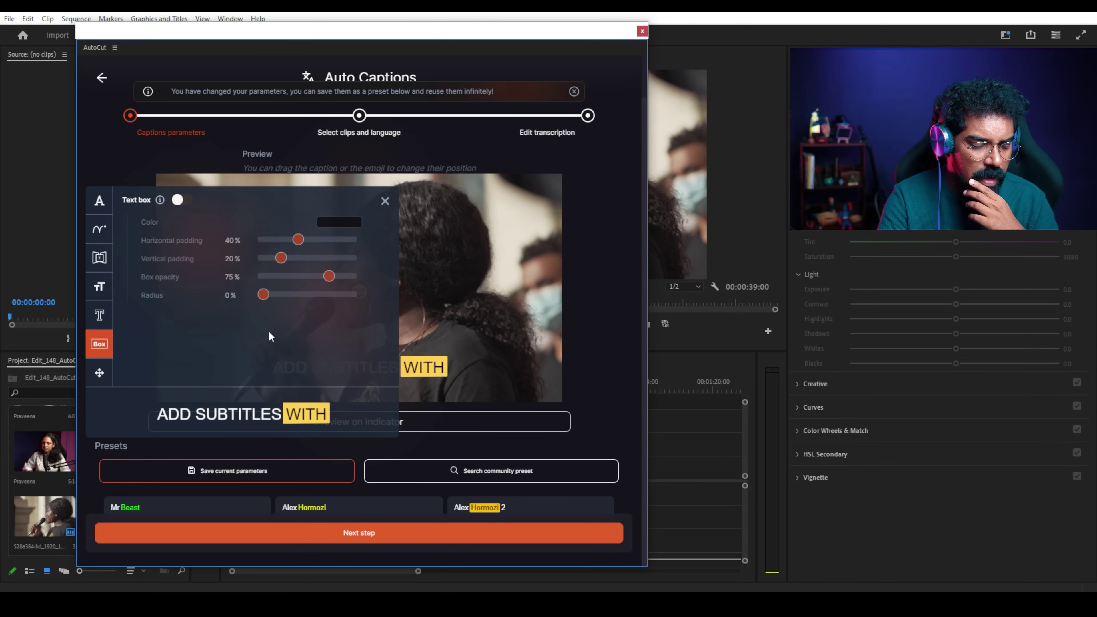
click(177, 199)
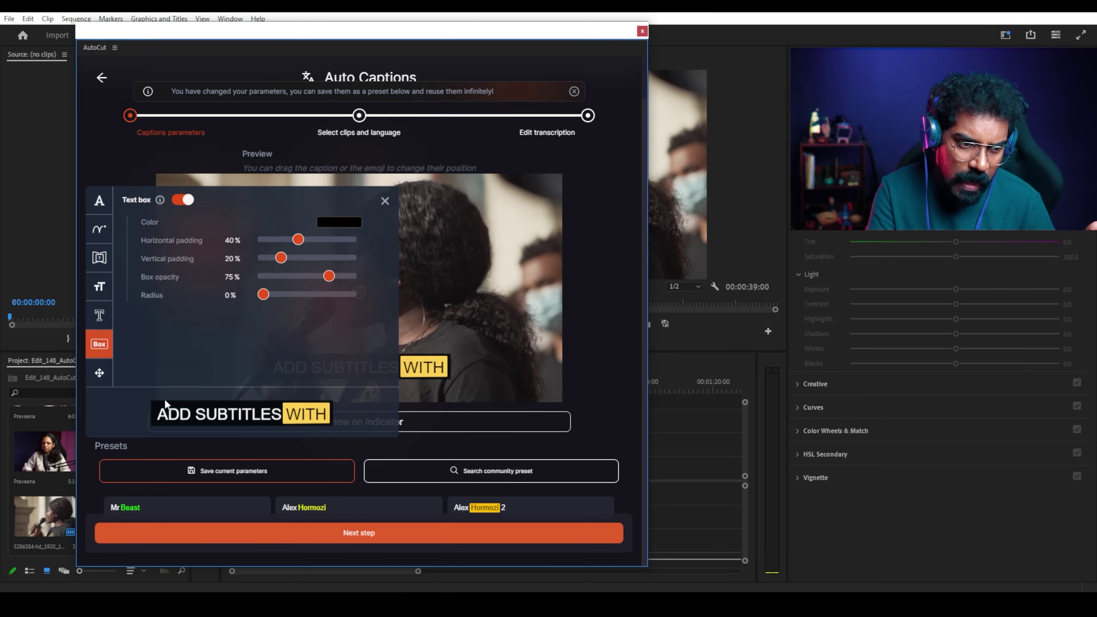
click(182, 201)
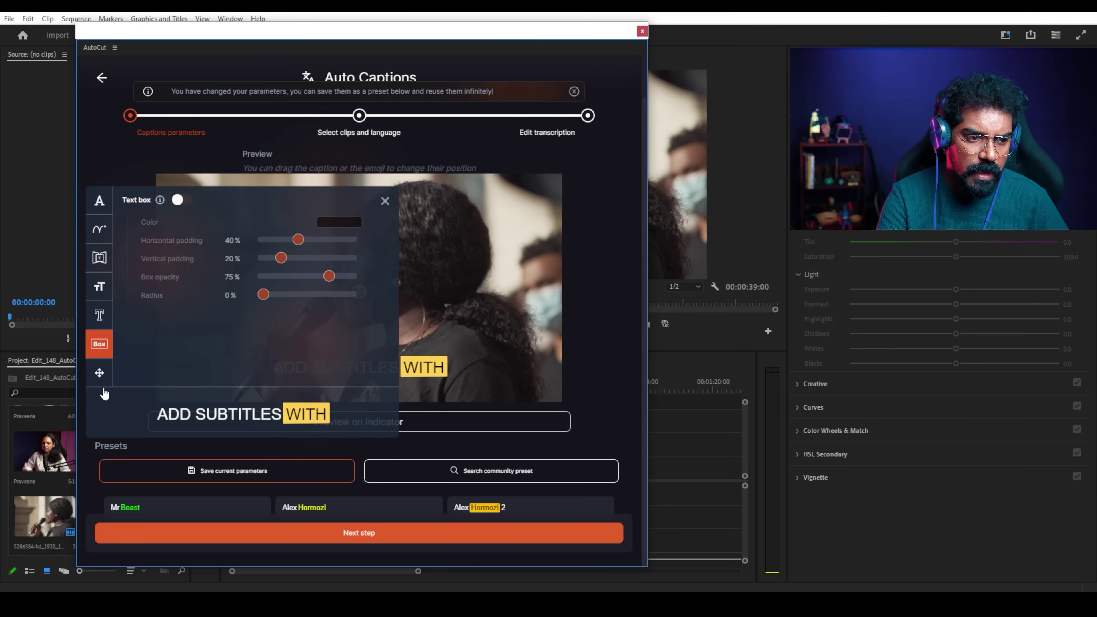
- Place captions at 76% vertical position and the emoji at about 52%, then close Transform
click(99, 373)
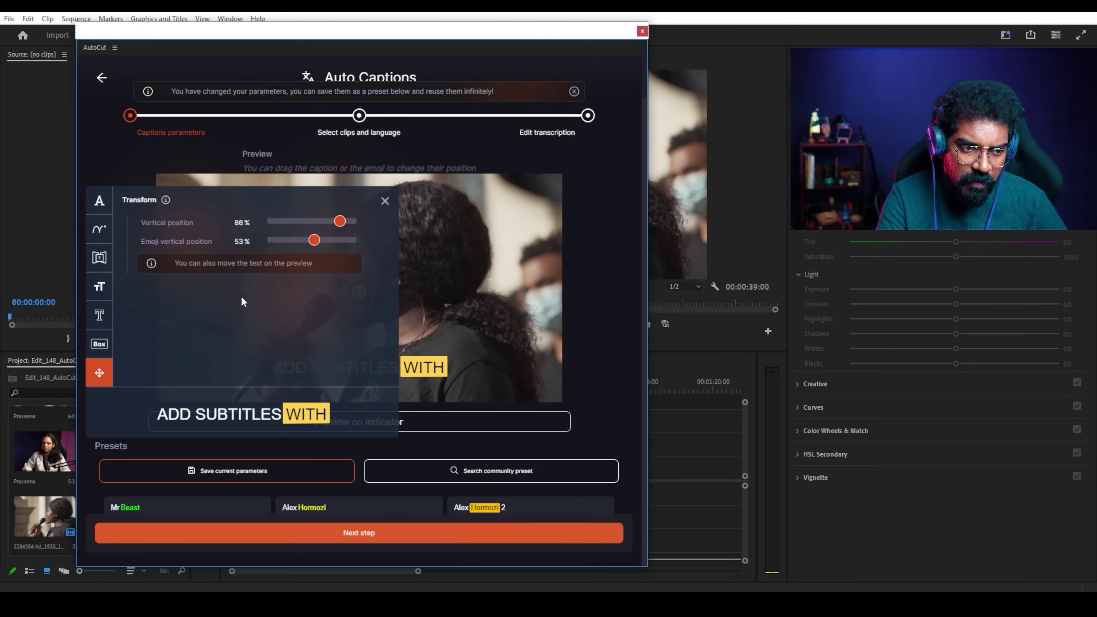
click(331, 225)
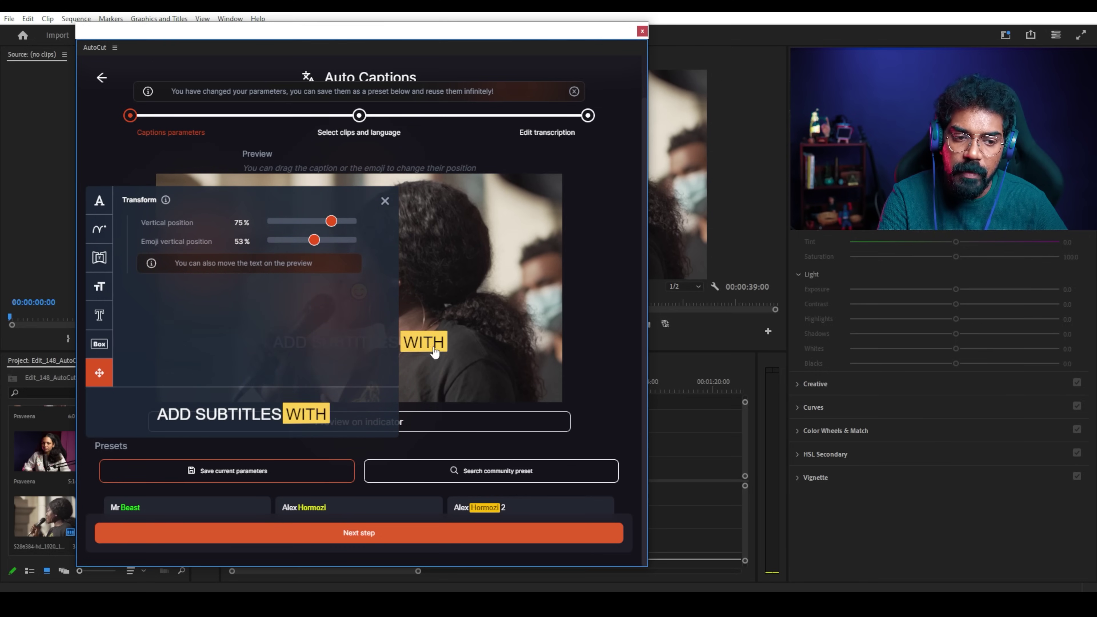
drag(314, 240, 305, 242)
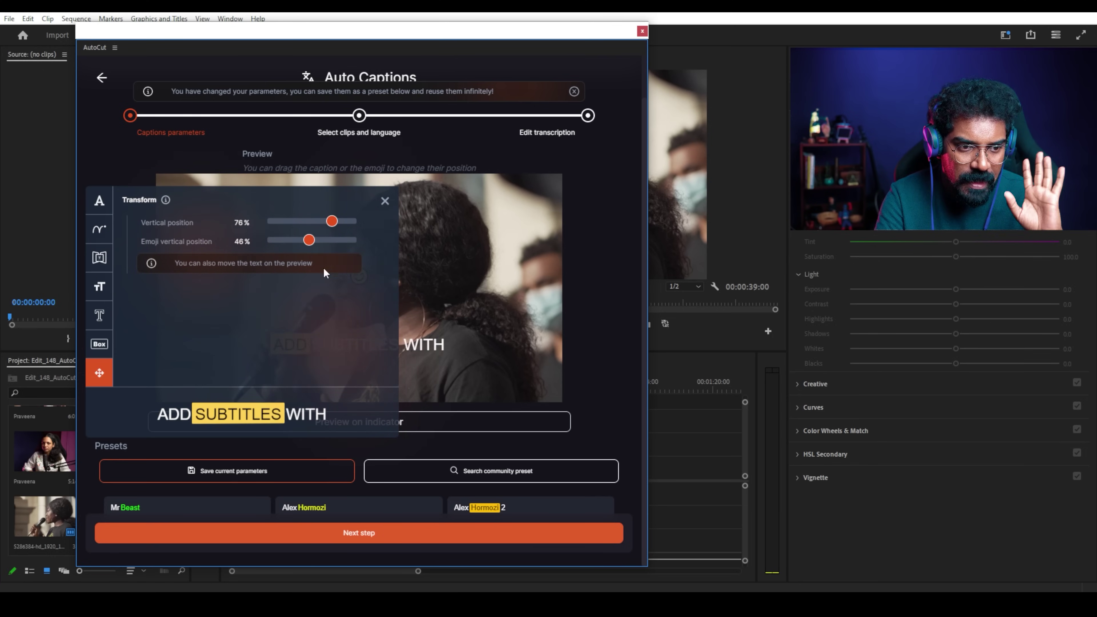
drag(308, 240, 314, 240)
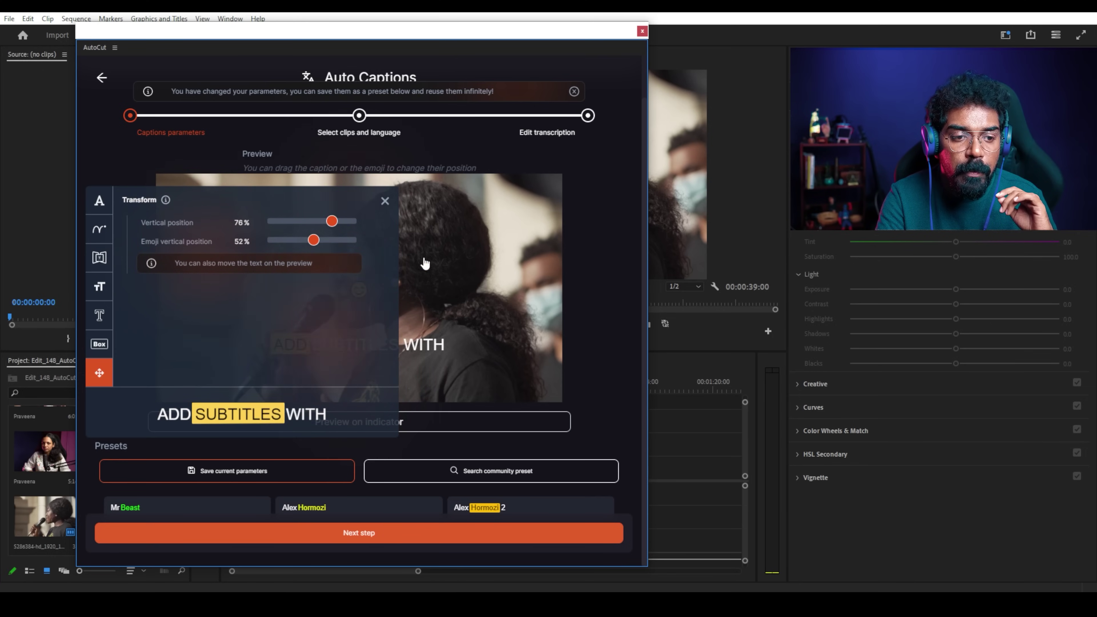
click(385, 200)
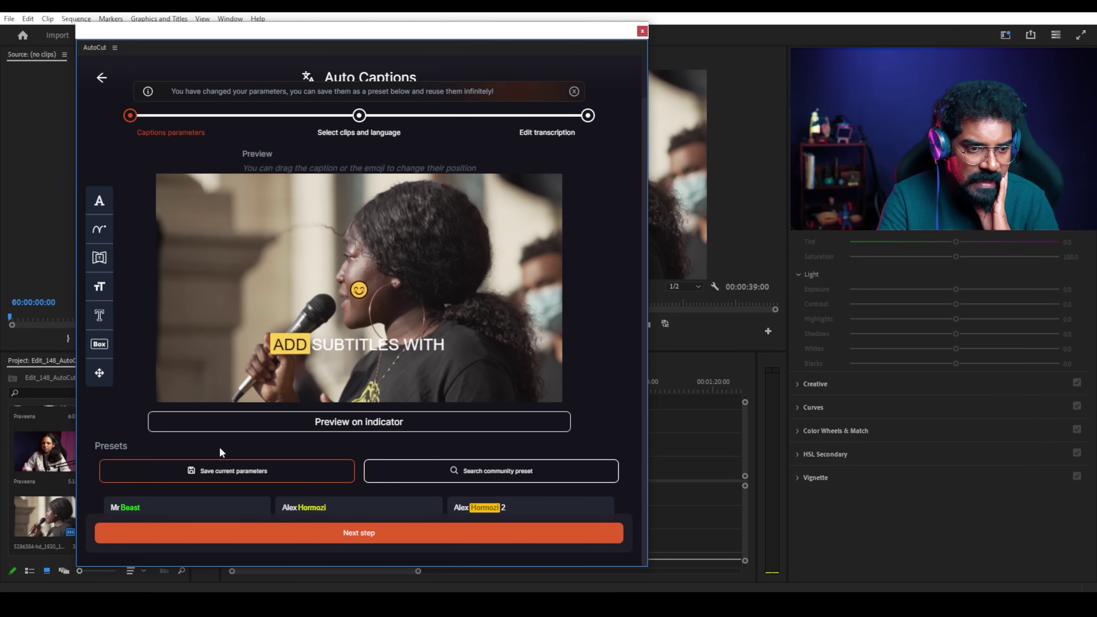
- Compare the MrBeast and Alex Hormozi styles, choose Alex Hormozi 2, and continue
click(140, 509)
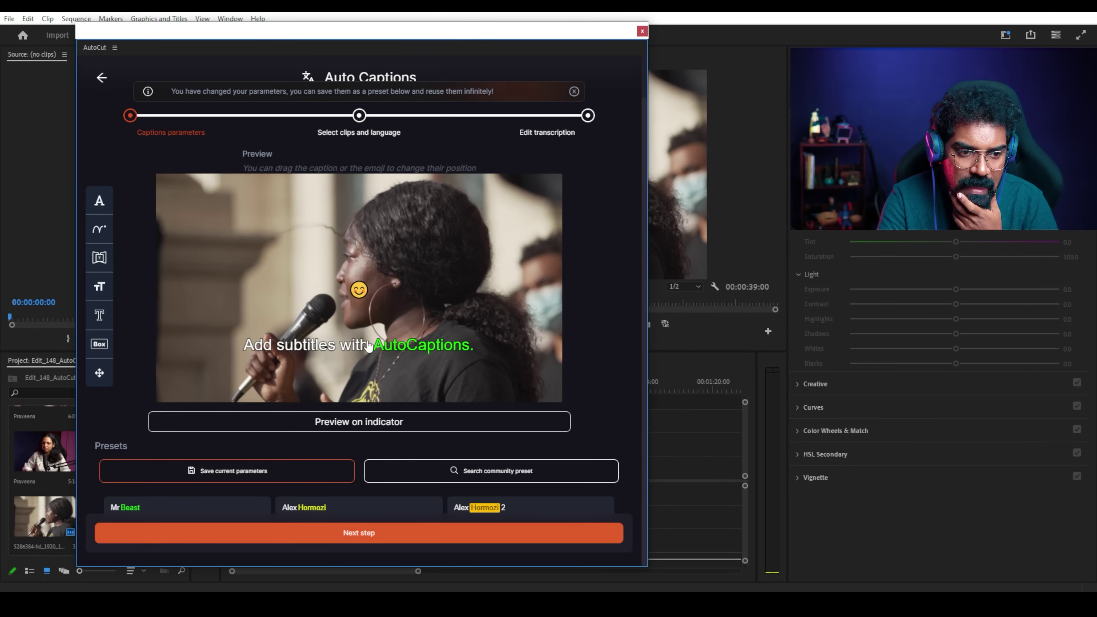
click(319, 507)
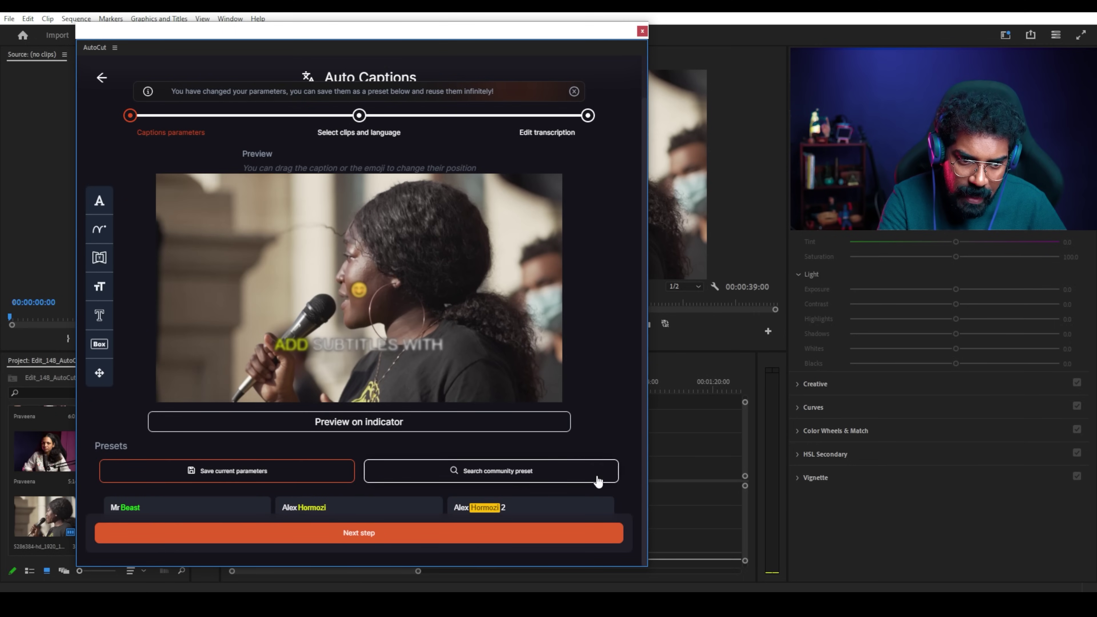
click(490, 508)
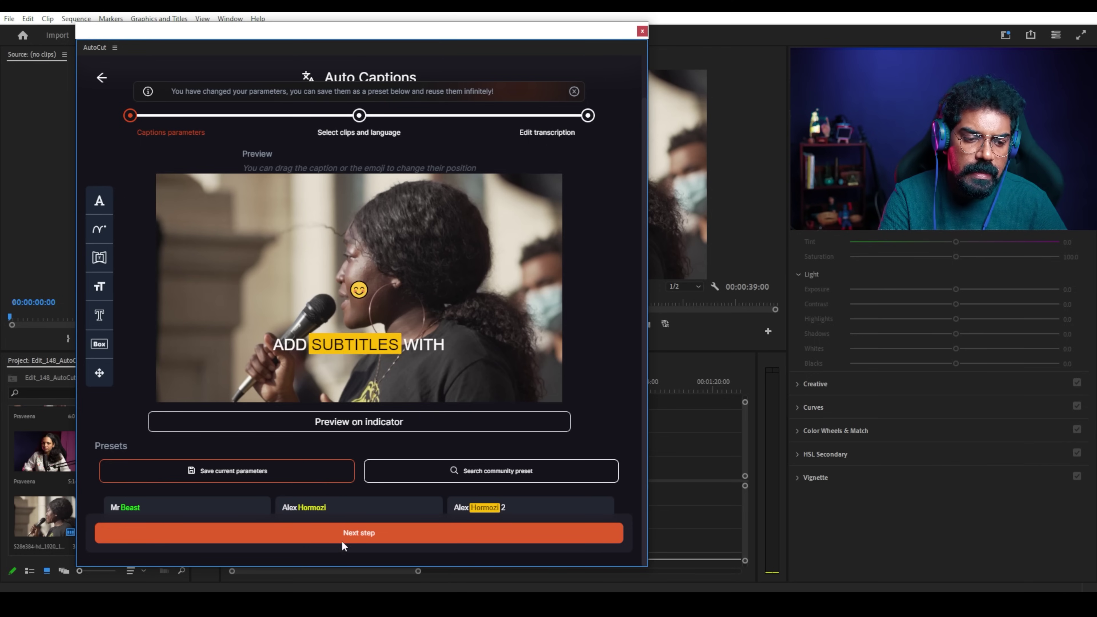
click(373, 534)
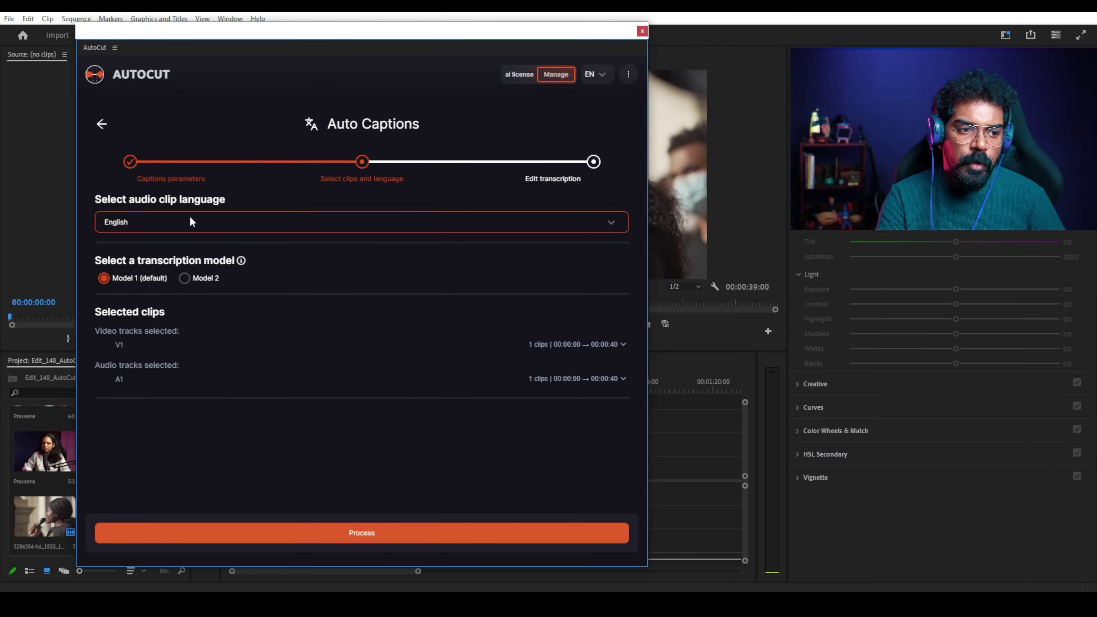
- Keep English as the audio language and process the V1 and A1 tracks
click(191, 219)
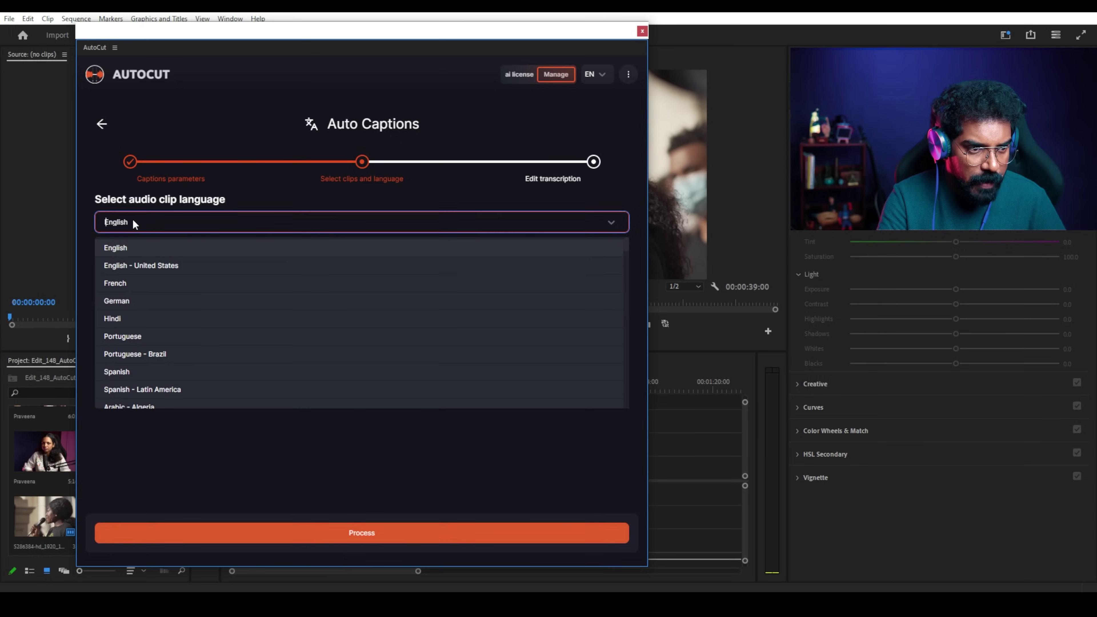
text(mala)
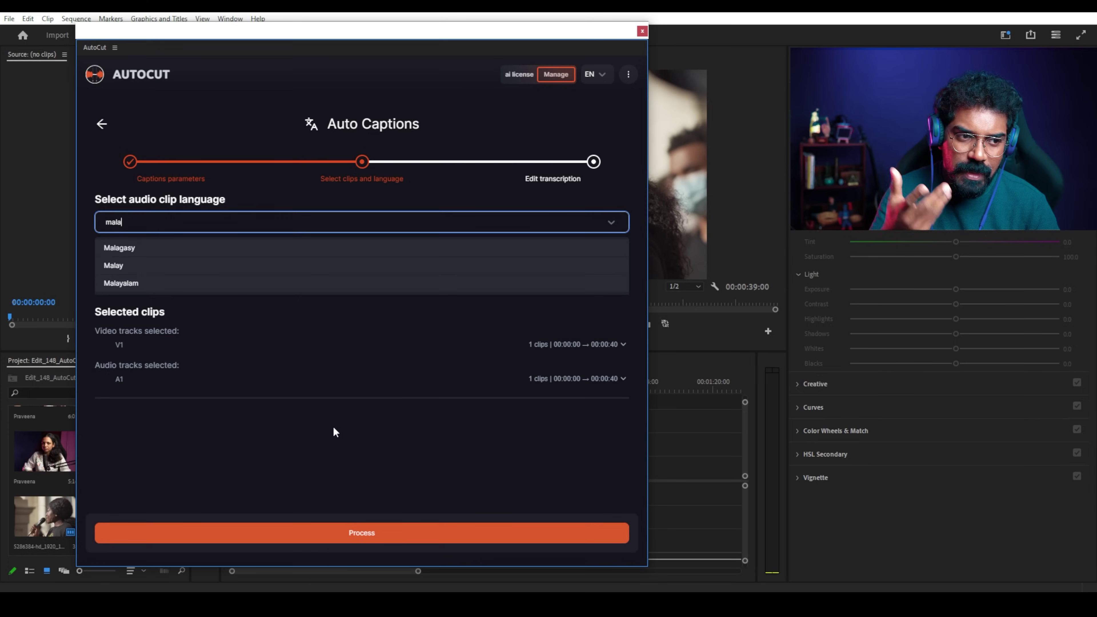
key(BackSpace)
key(BackSpace)
key(BackSpace)
key(BackSpace)
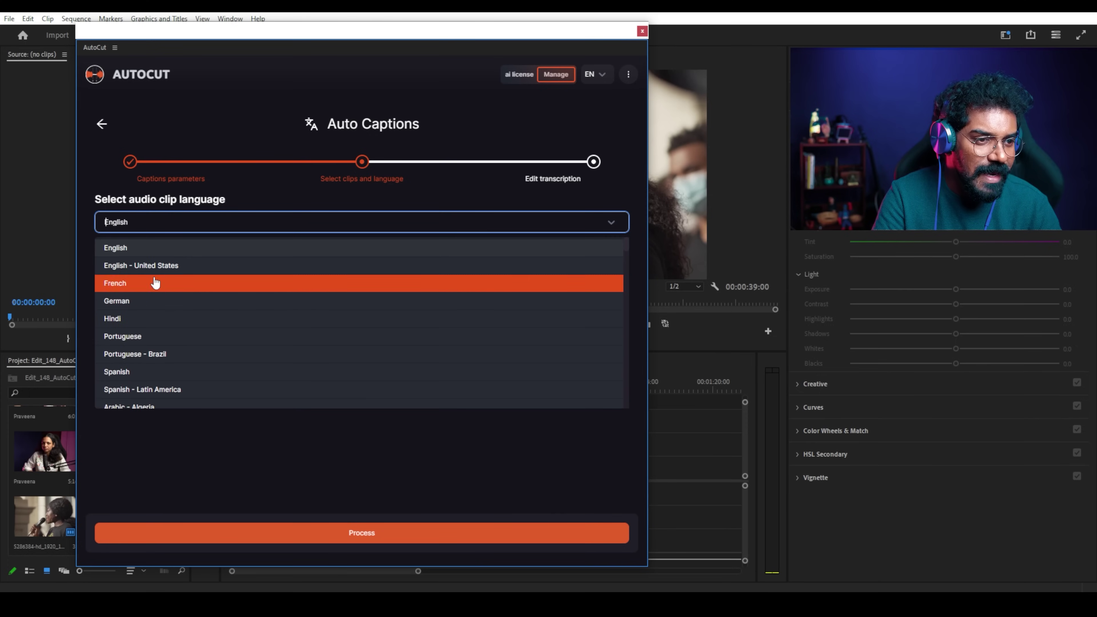
click(135, 250)
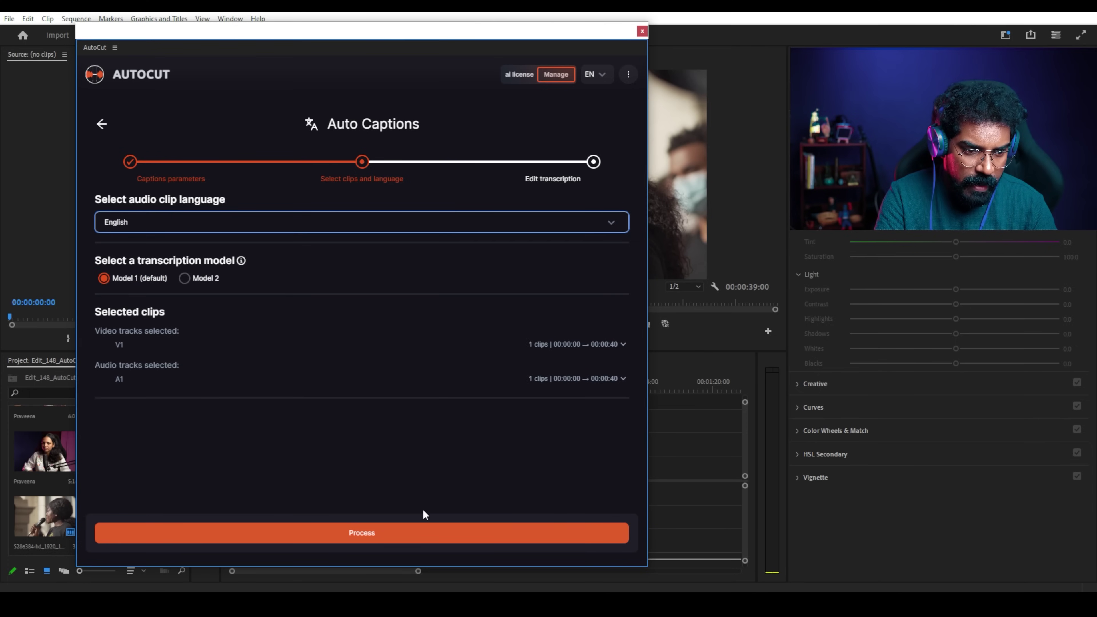
click(382, 538)
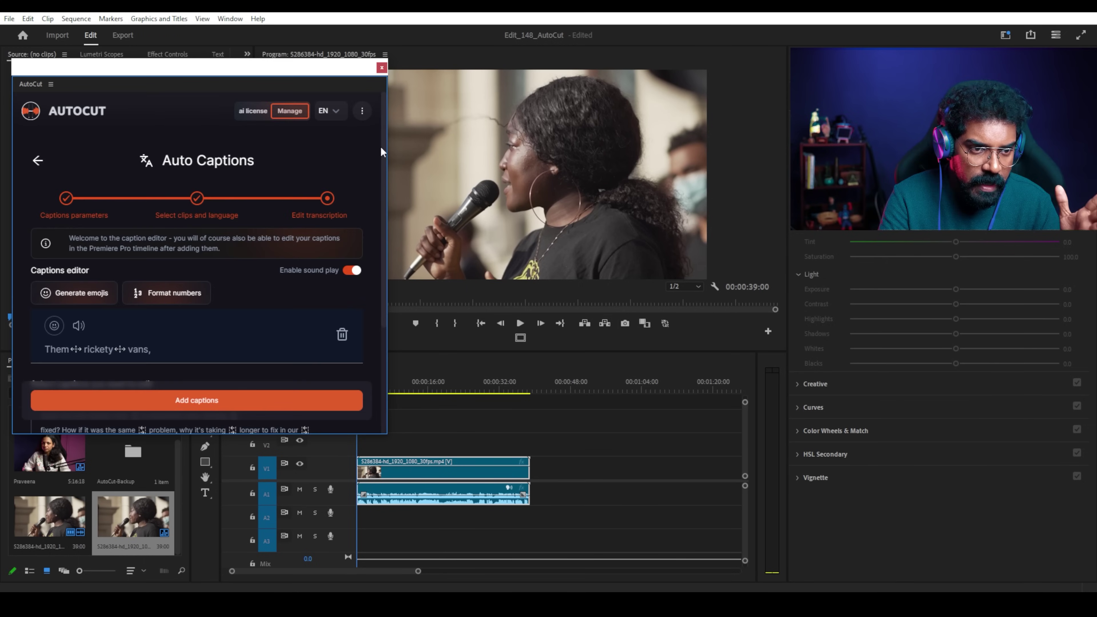
- Scroll through the transcript's caption chunks, beginning with 'Them rickety vans,'
drag(384, 170, 377, 252)
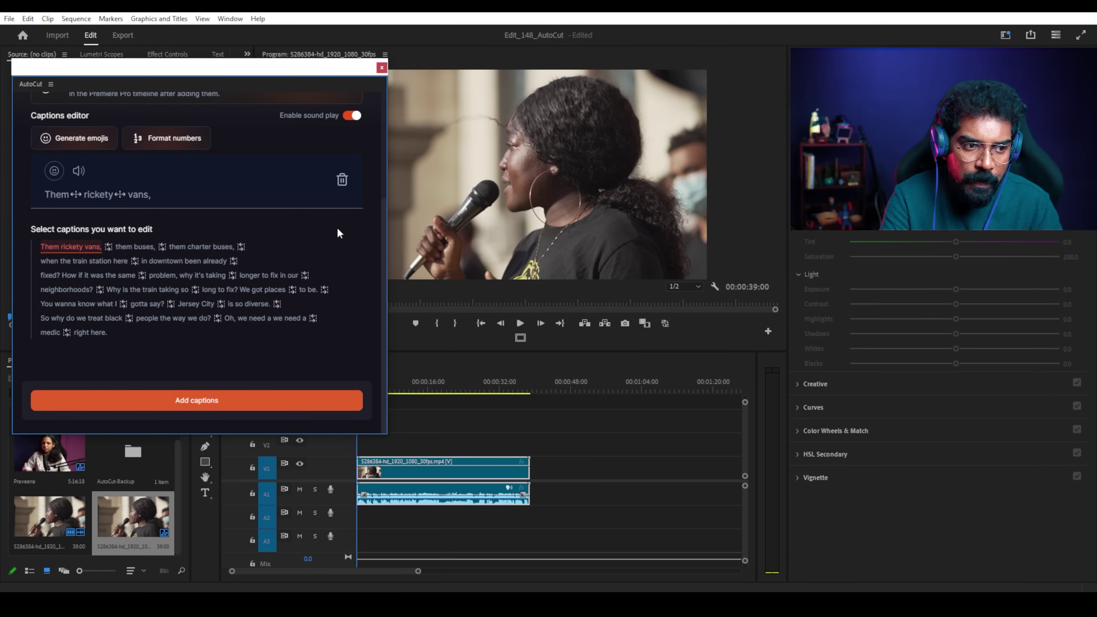
scroll(384, 224, up, 2)
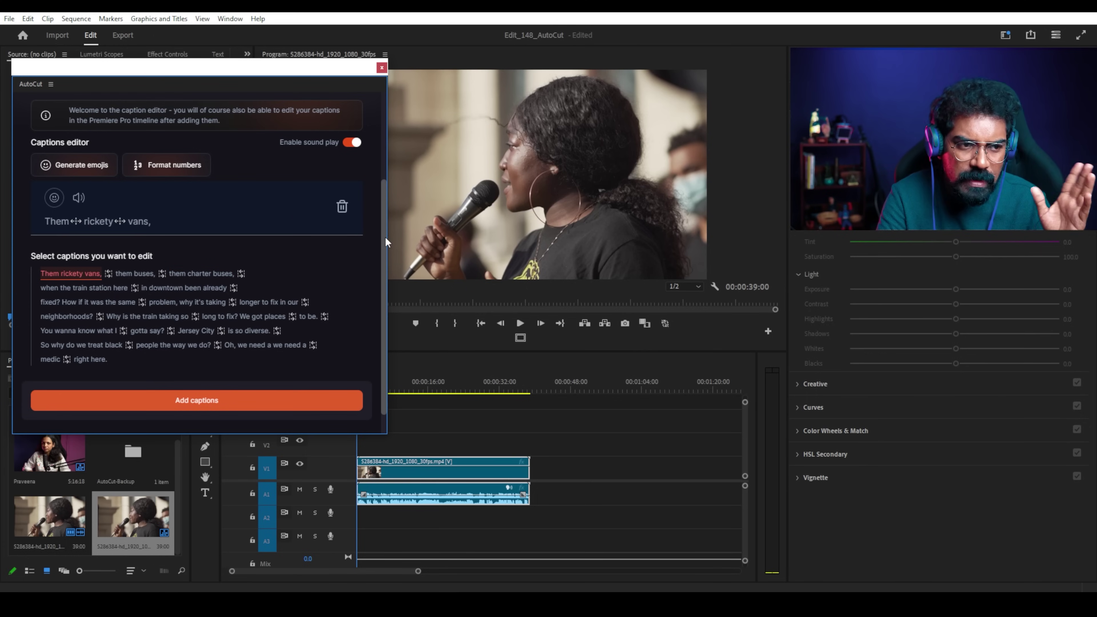
drag(384, 237, 380, 269)
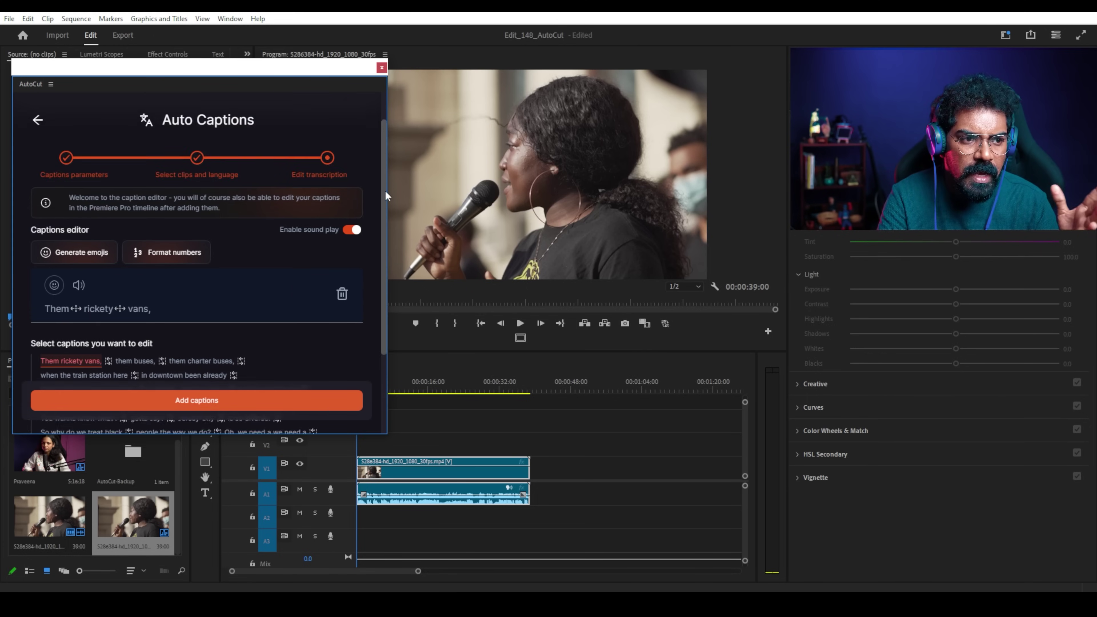
- Place AutoCut's uppercase yellow-highlight captions on V2 above the clip, close AutoCut, and scrub to preview
click(233, 404)
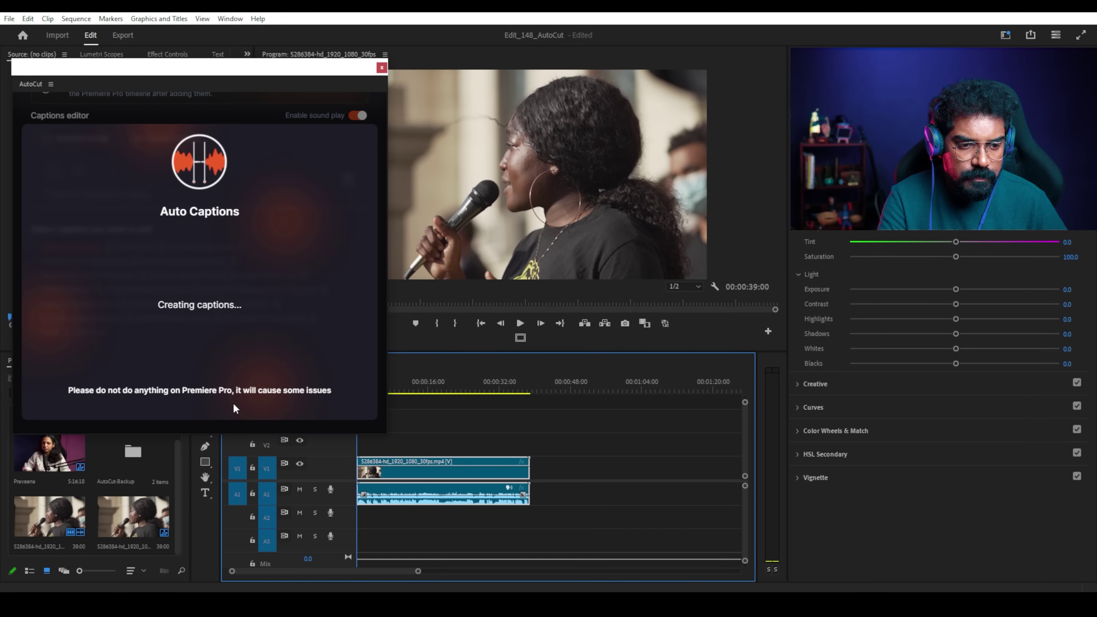
click(382, 69)
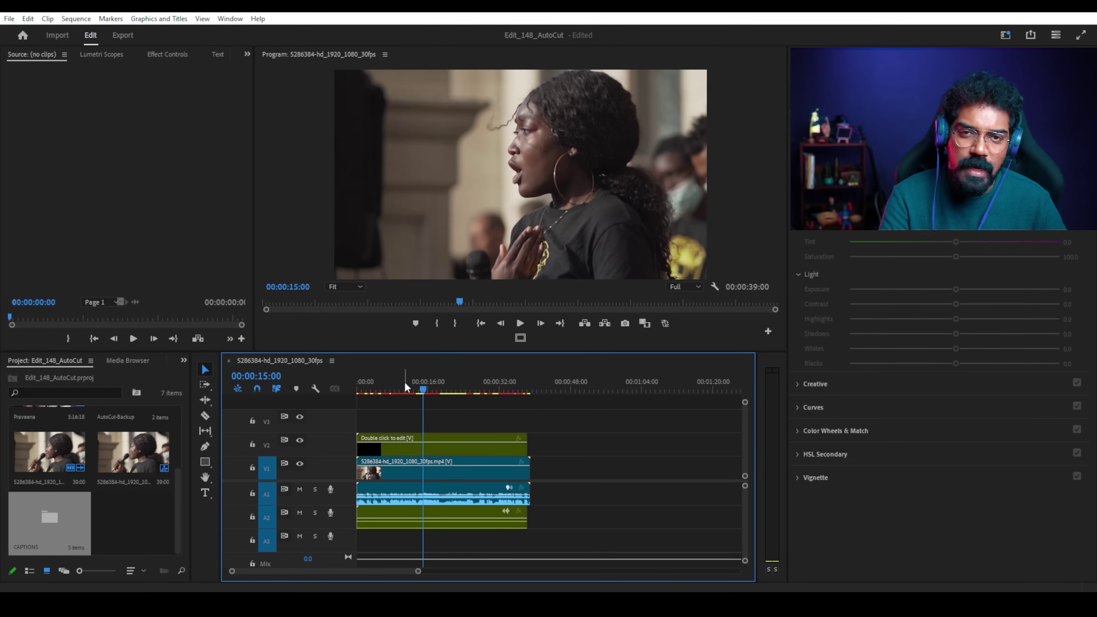
drag(405, 382, 436, 376)
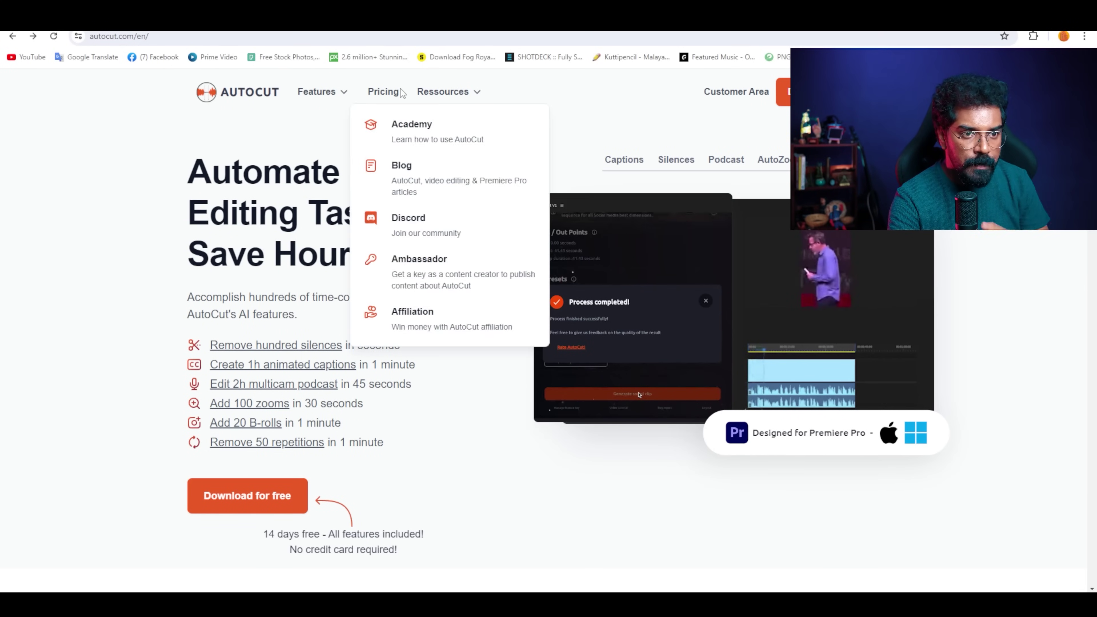
- Go to the AutoCut pricing section and highlight the Basic plan's $6.6/mth price
click(383, 92)
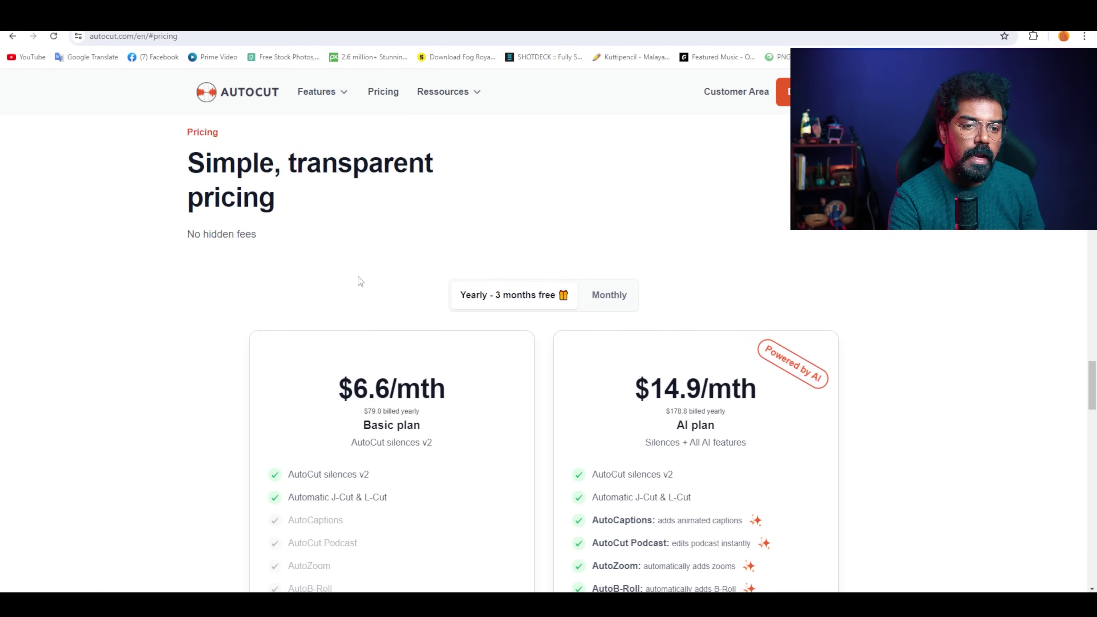
scroll(371, 281, down, 1)
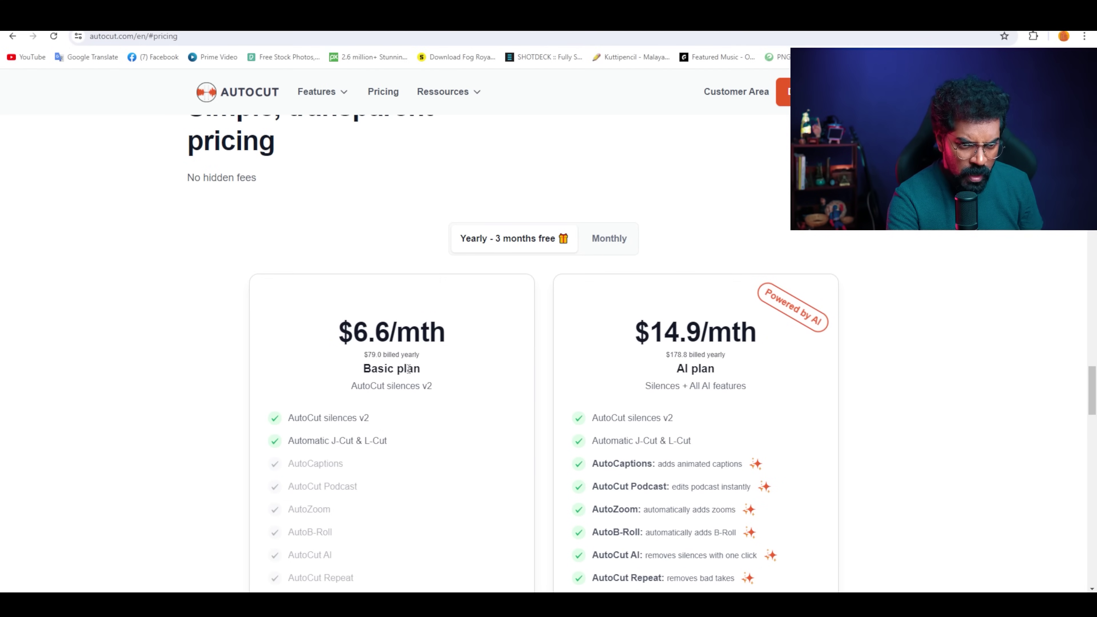
drag(341, 331, 438, 332)
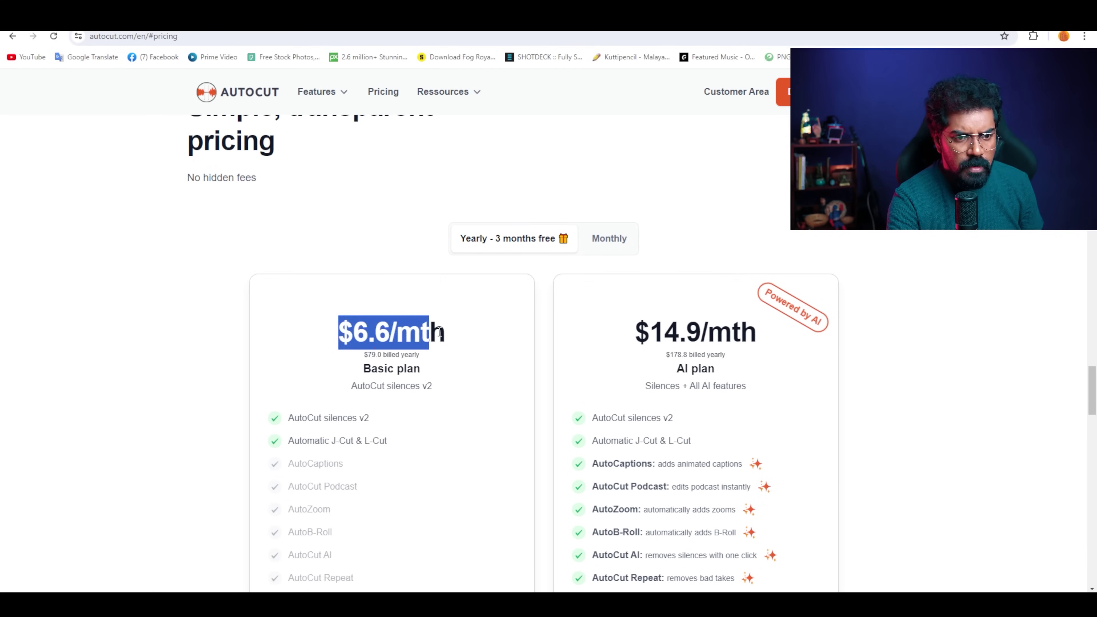
click(479, 338)
- Scroll through the plan cards and highlight the AI plan's $14.9/mth price
scroll(472, 341, down, 1)
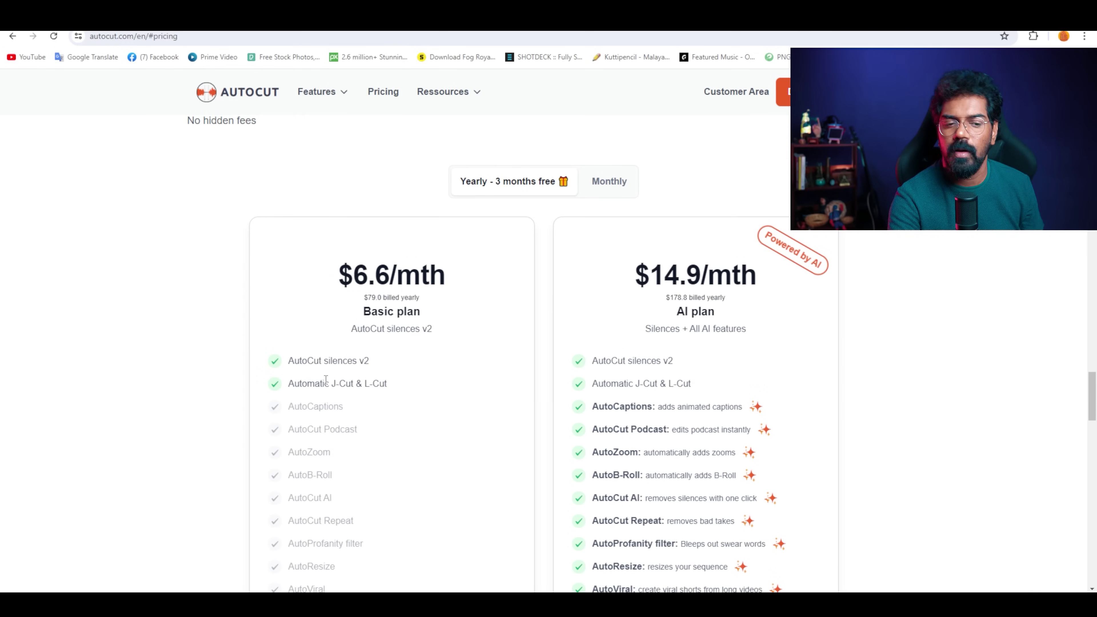
scroll(327, 380, down, 1)
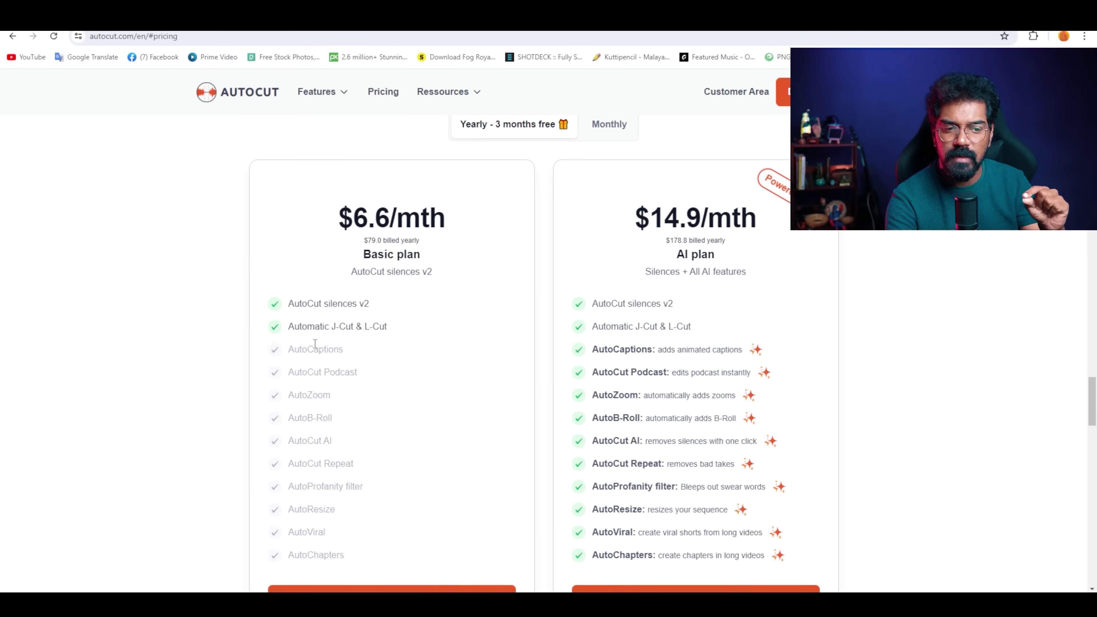
scroll(498, 335, up, 1)
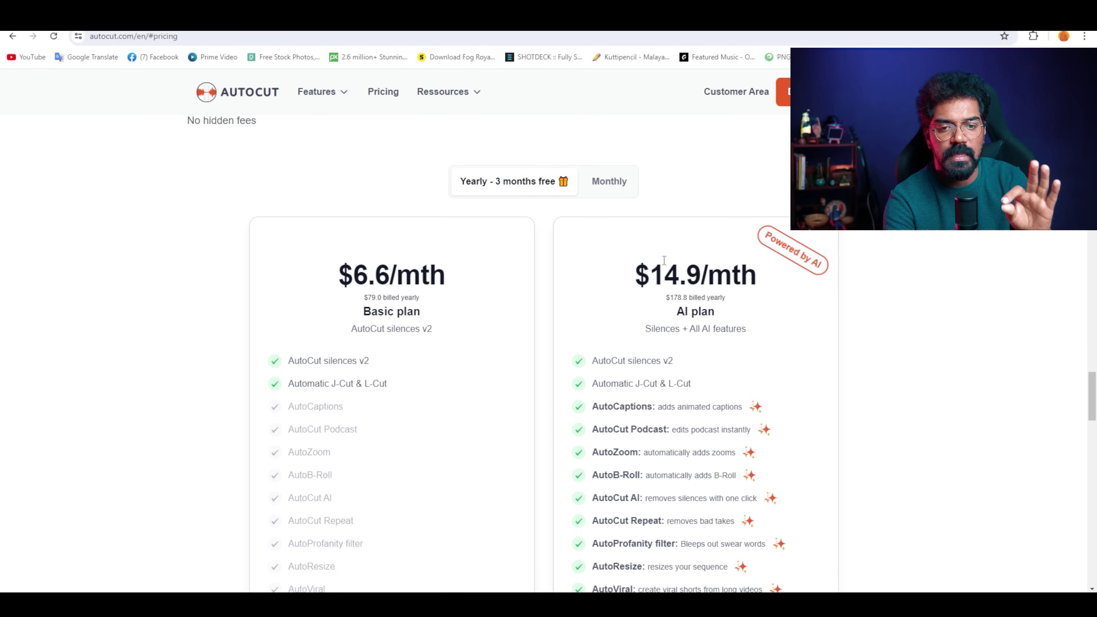
drag(642, 267, 782, 277)
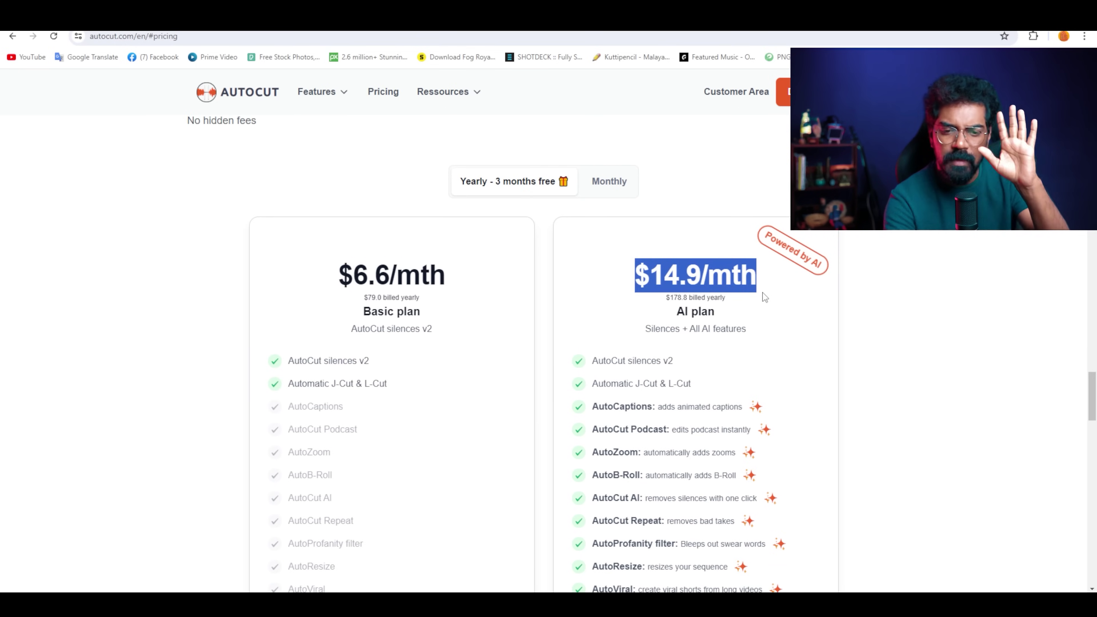
scroll(734, 298, down, 1)
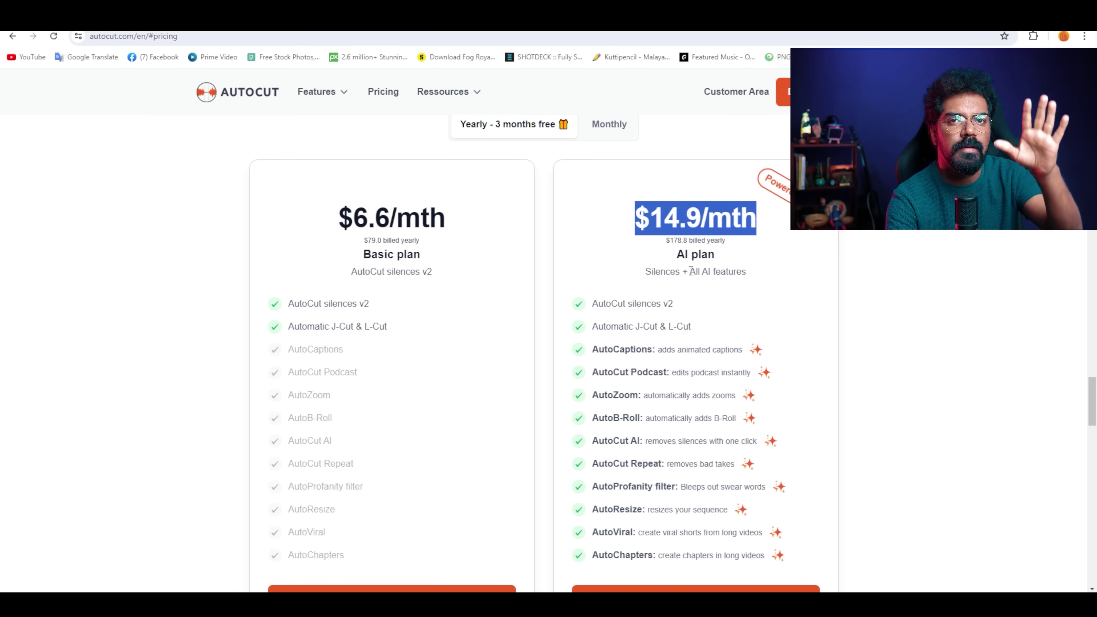
click(660, 301)
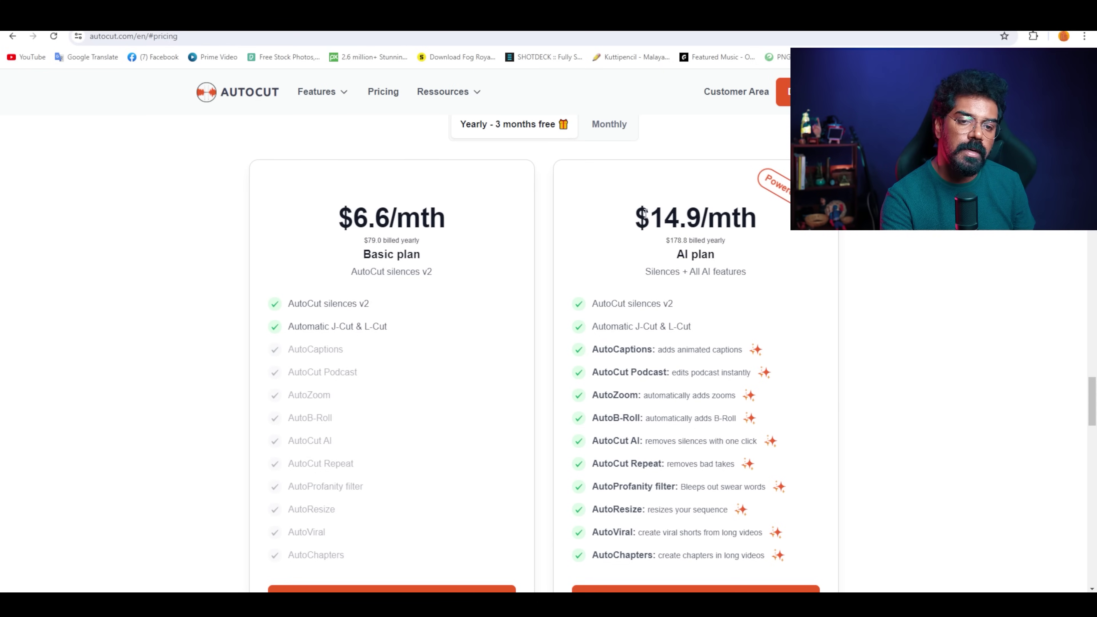
drag(643, 213, 762, 214)
click(780, 279)
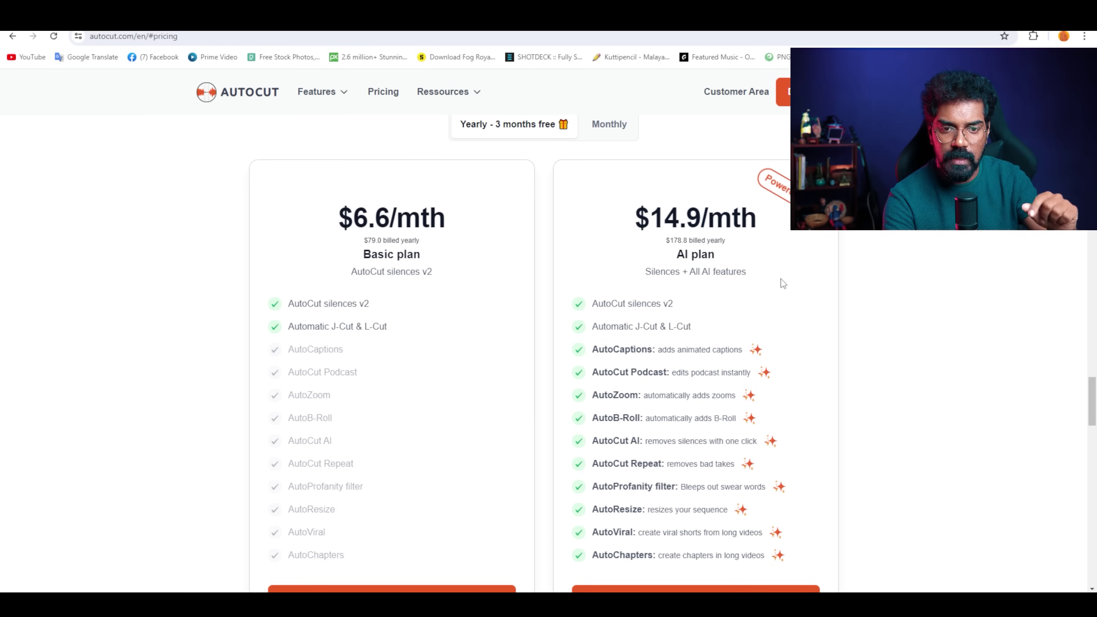